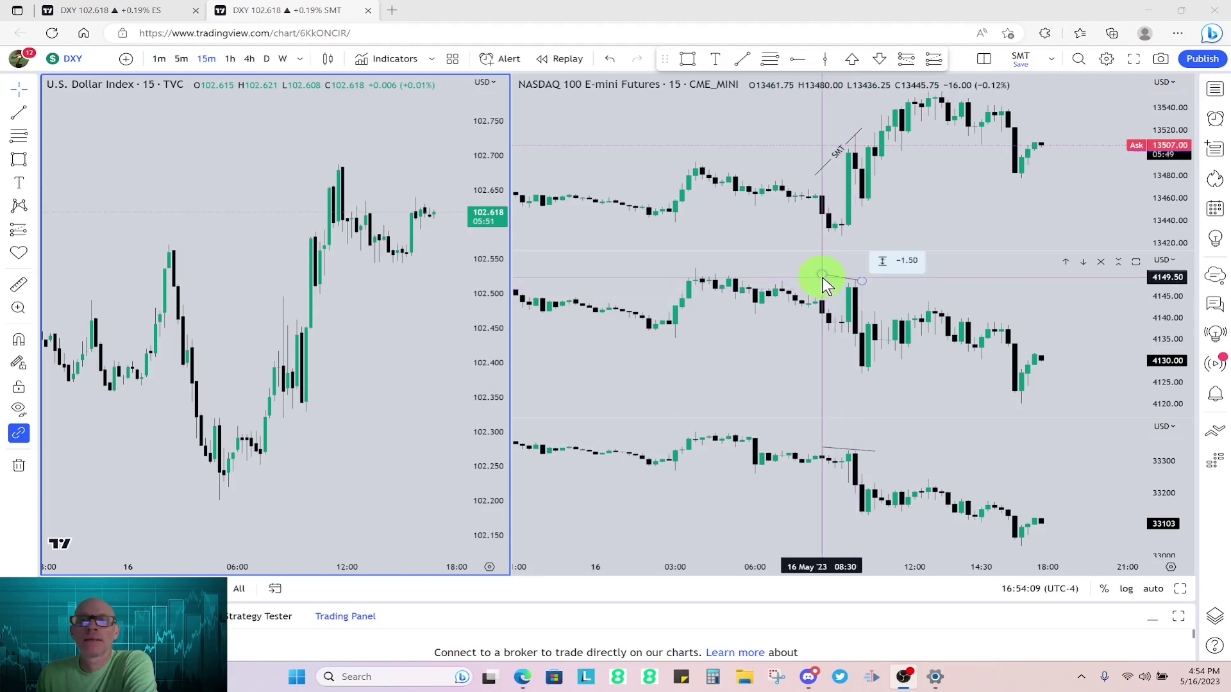
# End the middle pane's high-to-high line at the 09:45 high, and reposition the bottom pane's line.
pyautogui.moveTo(857, 282); pyautogui.dragTo(859, 281)
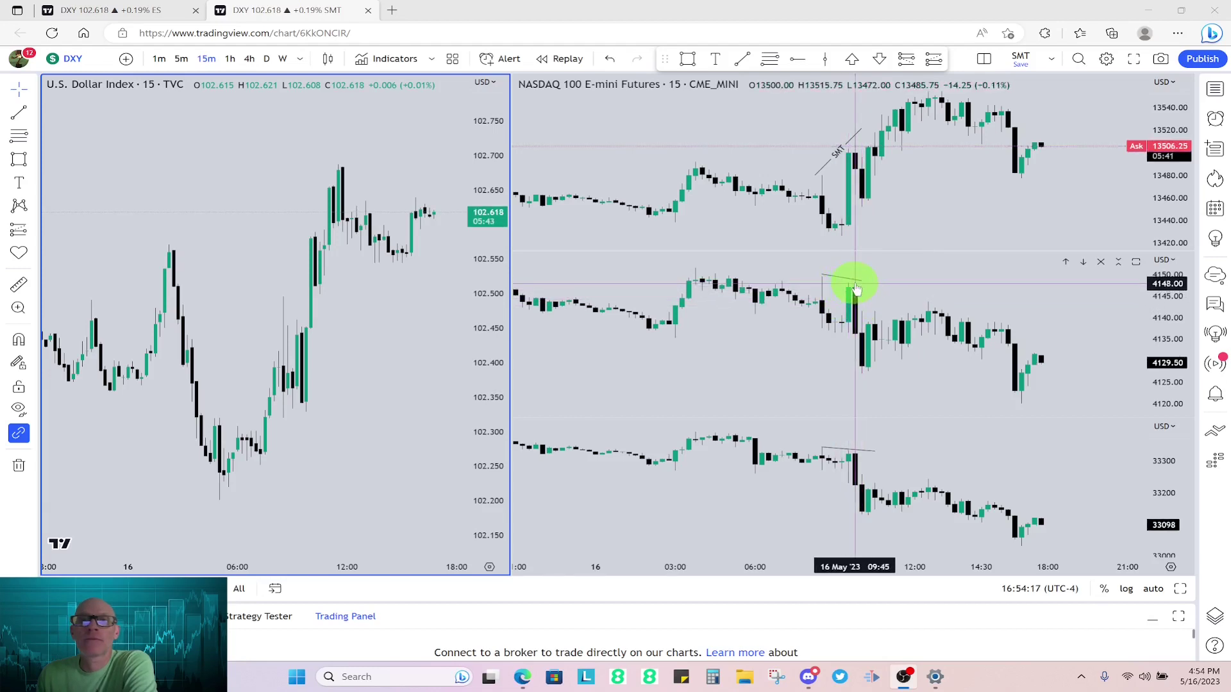
pyautogui.moveTo(857, 289)
pyautogui.mouseDown()
pyautogui.moveTo(859, 336)
pyautogui.moveTo(855, 274)
pyautogui.mouseUp()
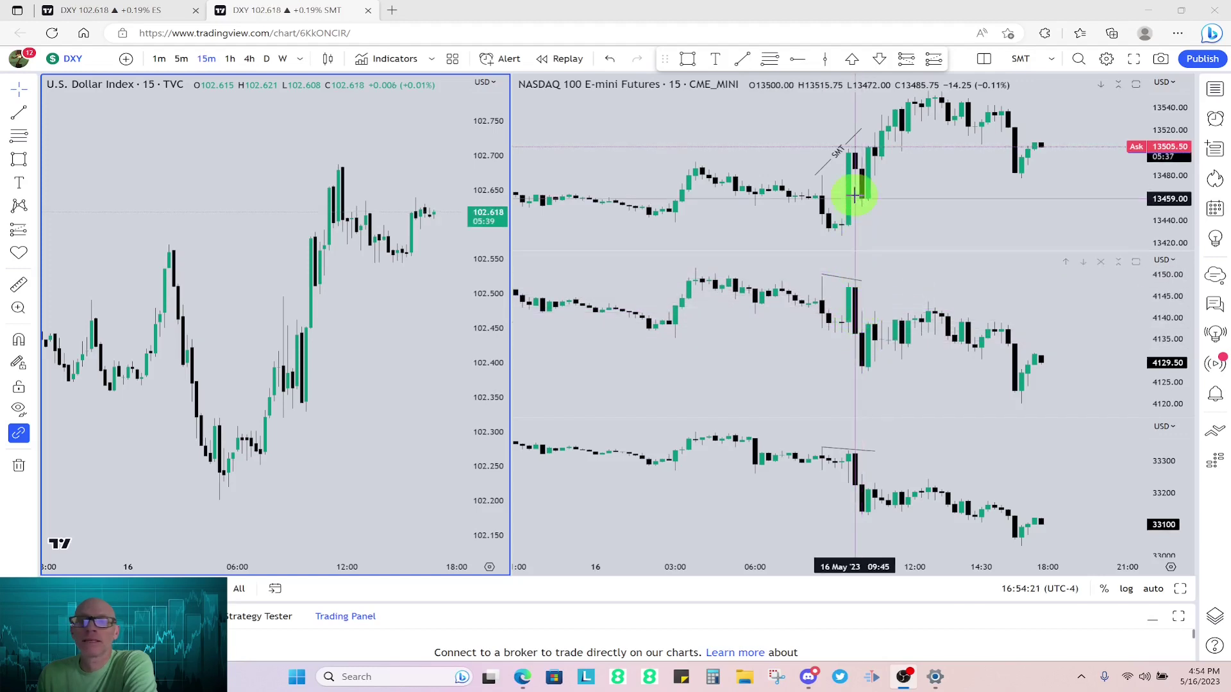
pyautogui.click(864, 463)
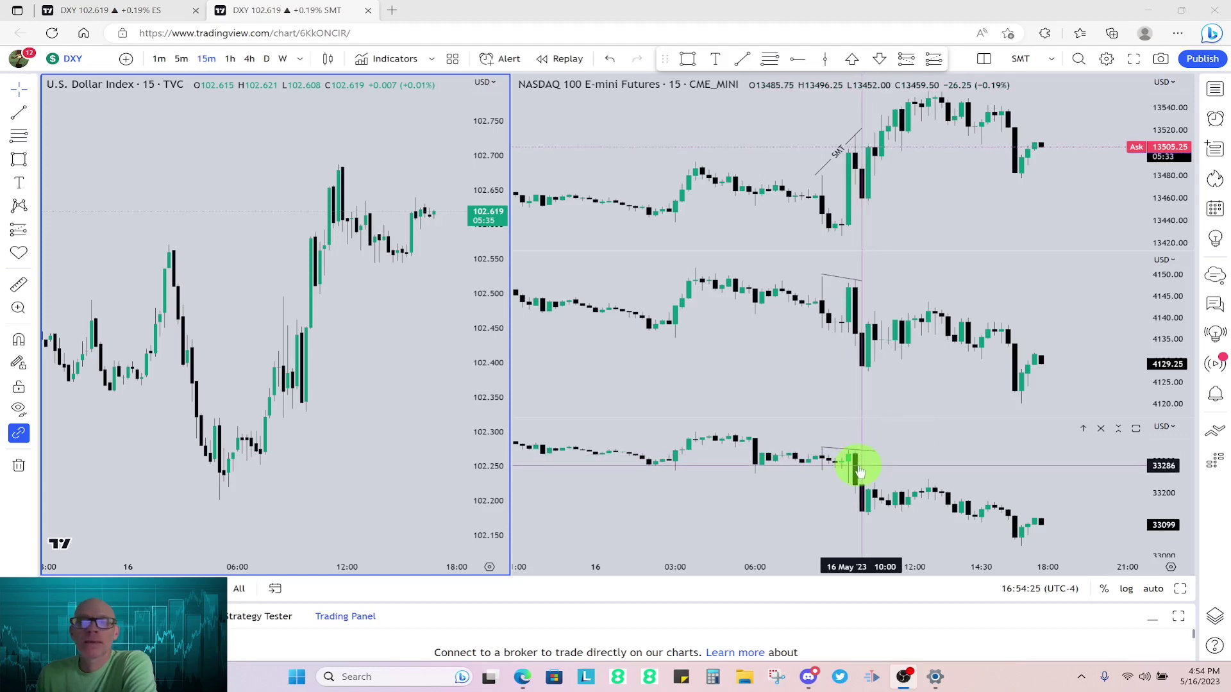
pyautogui.moveTo(858, 470); pyautogui.dragTo(823, 450)
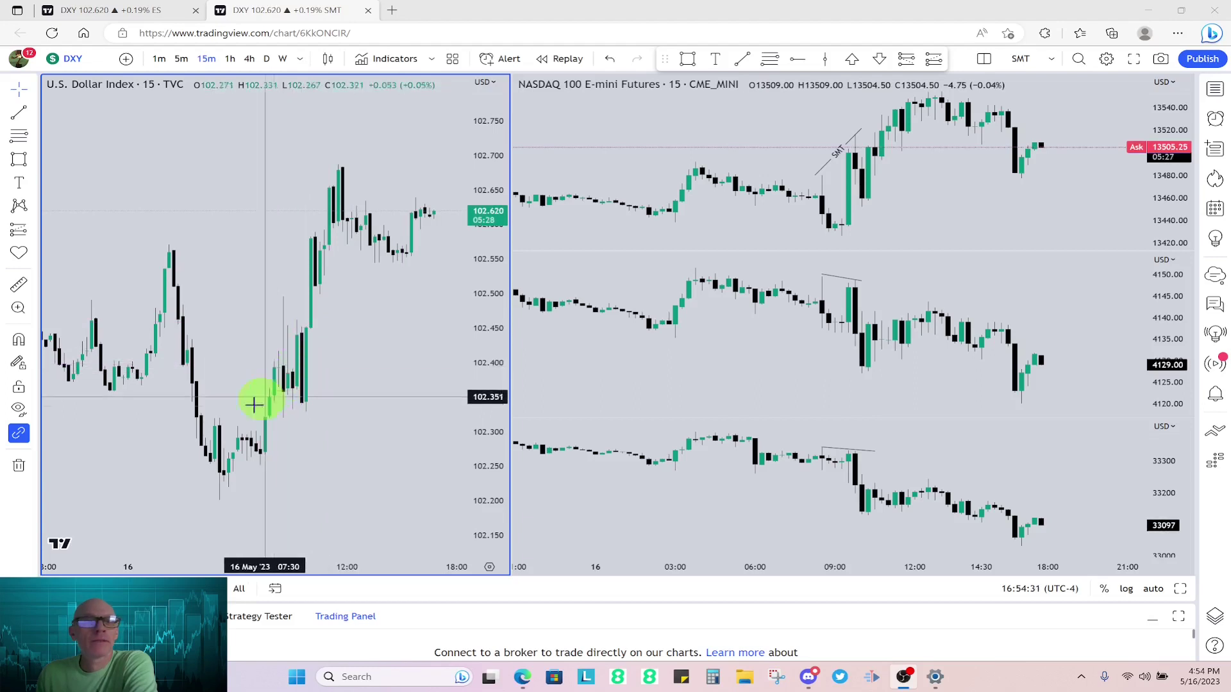
# Zoom the DXY chart into the 16 May morning-to-midday session and pan to the latest bars.
pyautogui.scroll(-3, 256, 404)
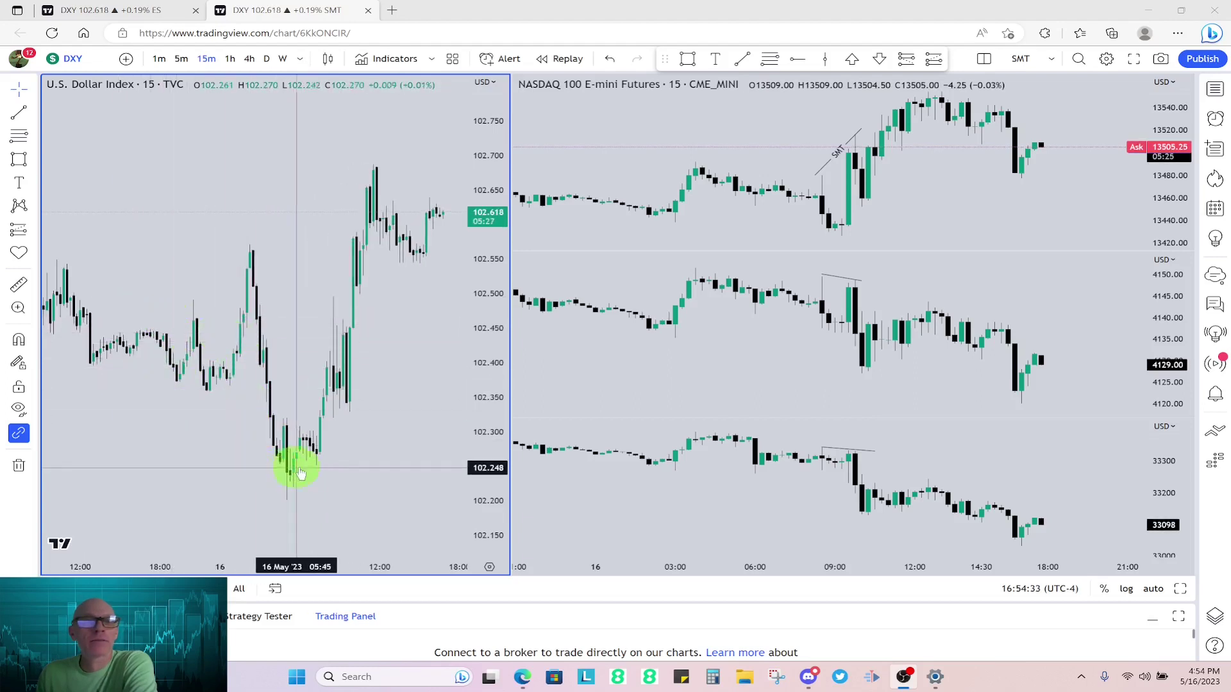
pyautogui.scroll(4, 348, 392)
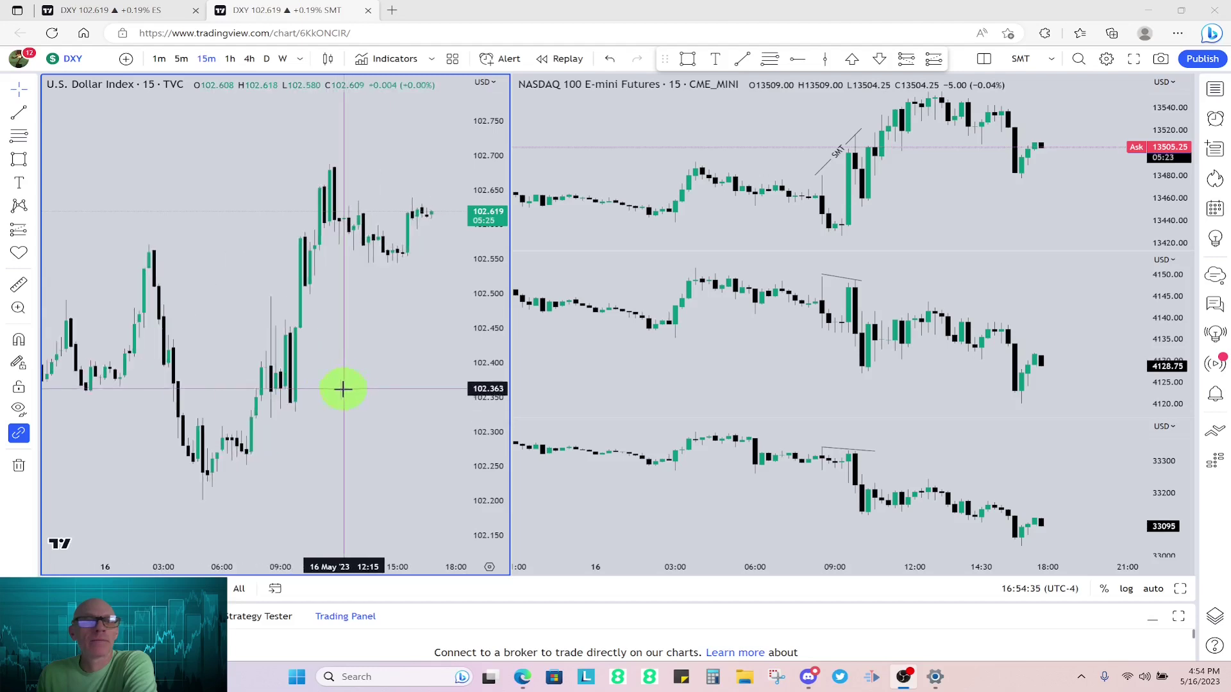
pyautogui.scroll(3, 432, 343)
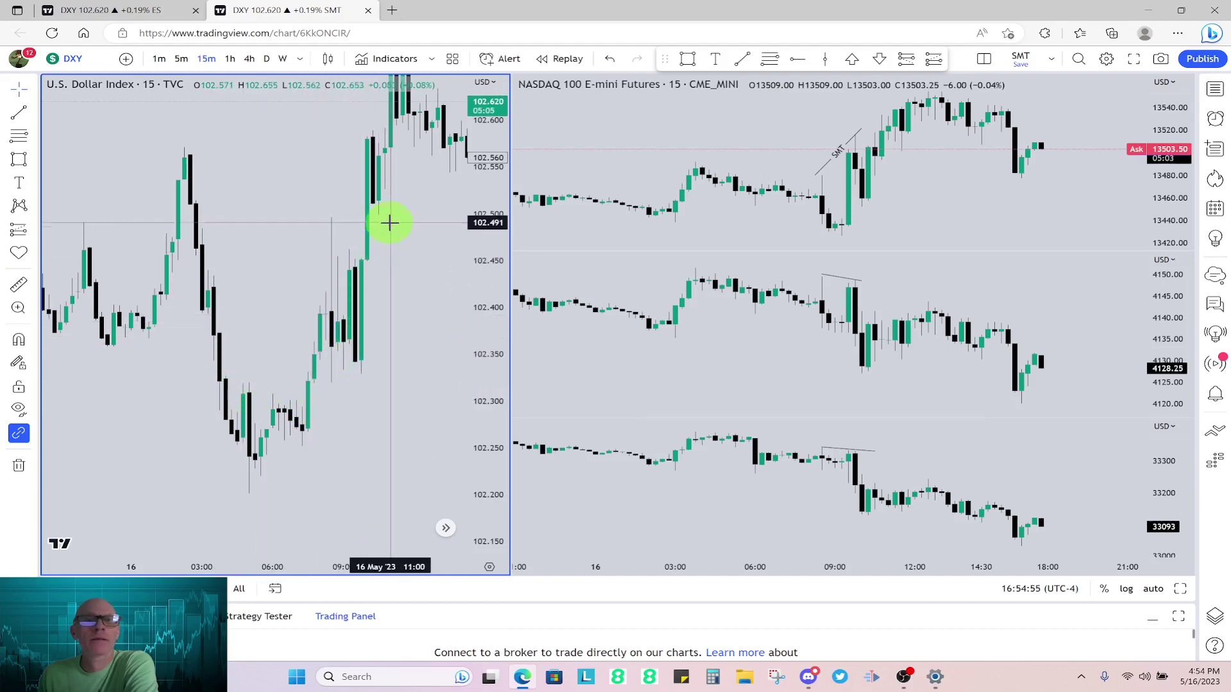
pyautogui.moveTo(390, 223); pyautogui.dragTo(368, 266)
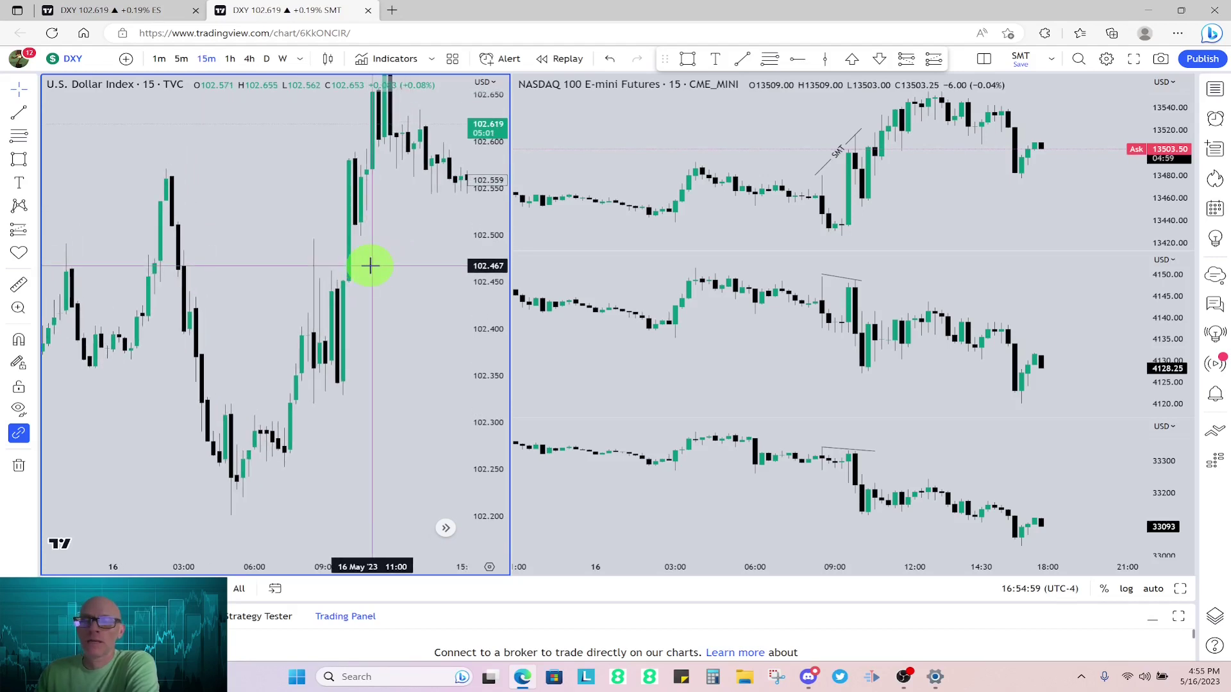
# Activate the NASDAQ futures chart and point out its SMT line and the YM high-to-high line.
pyautogui.click(935, 204)
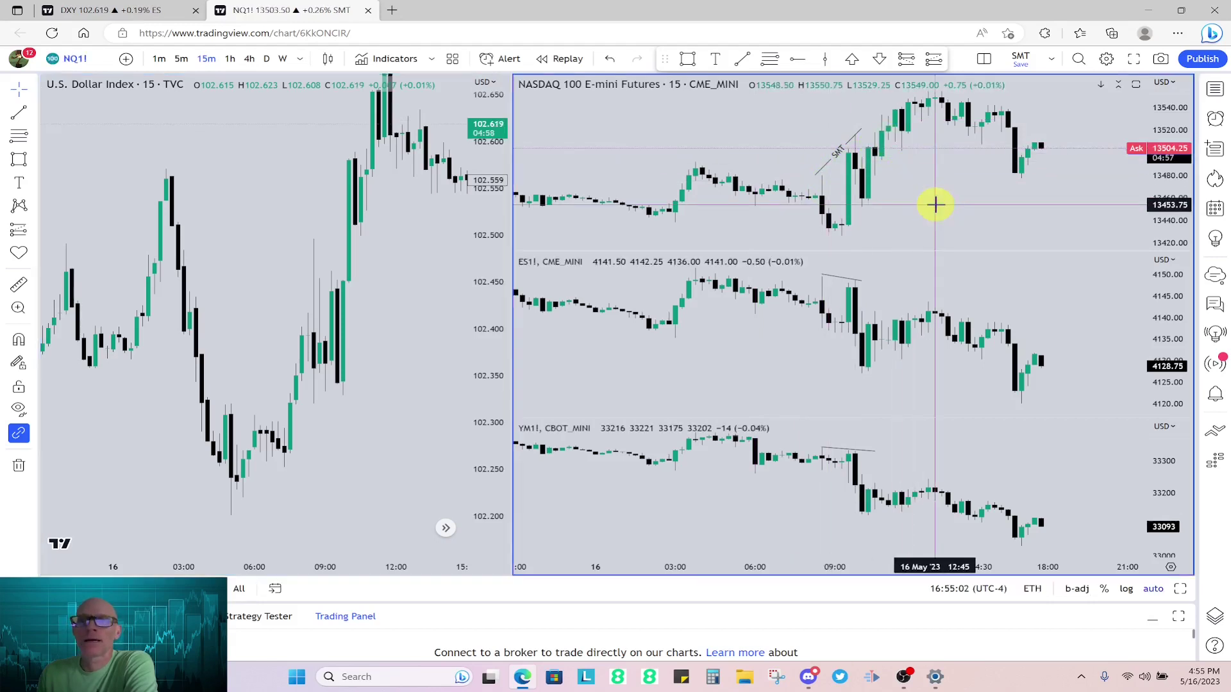
pyautogui.click(861, 141)
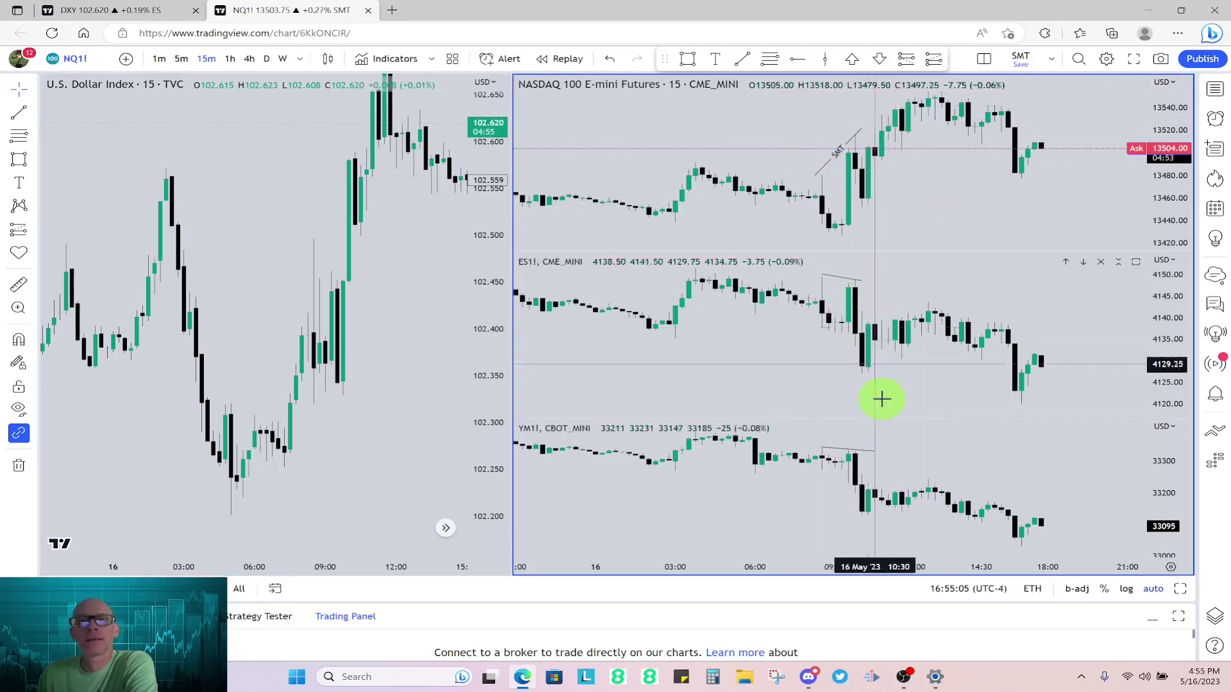
pyautogui.click(875, 453)
pyautogui.click(973, 228)
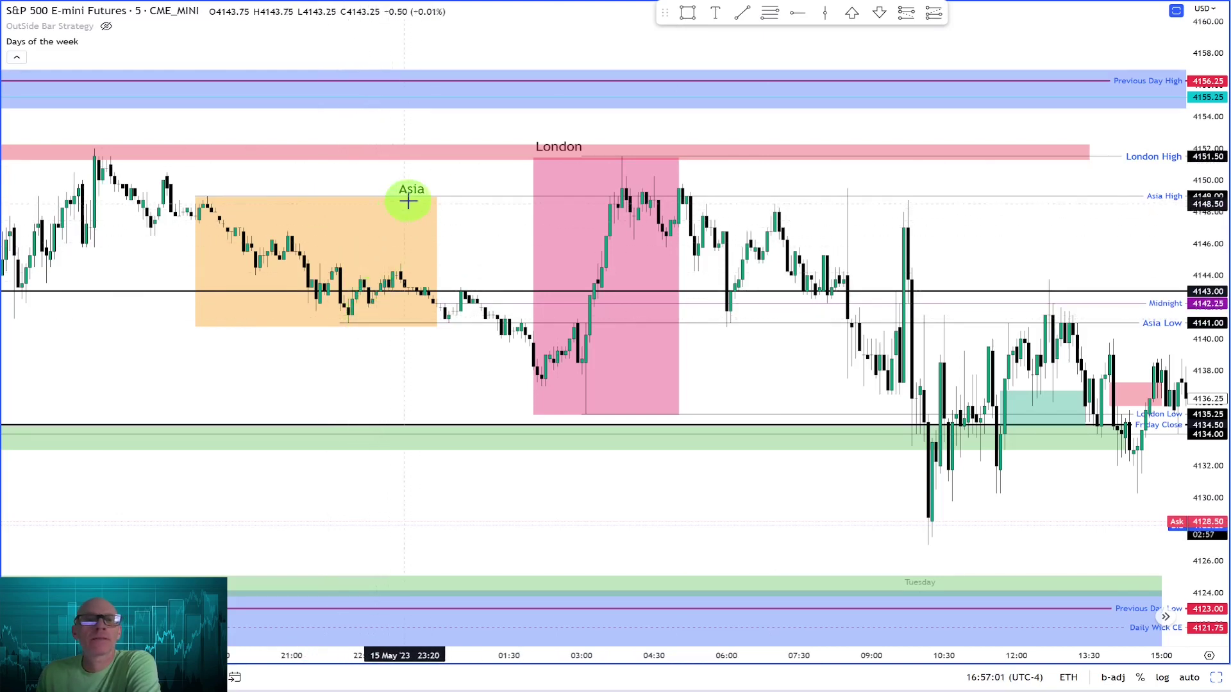
# Select, then deselect, the London session box on the ES 5-minute chart.
pyautogui.click(564, 385)
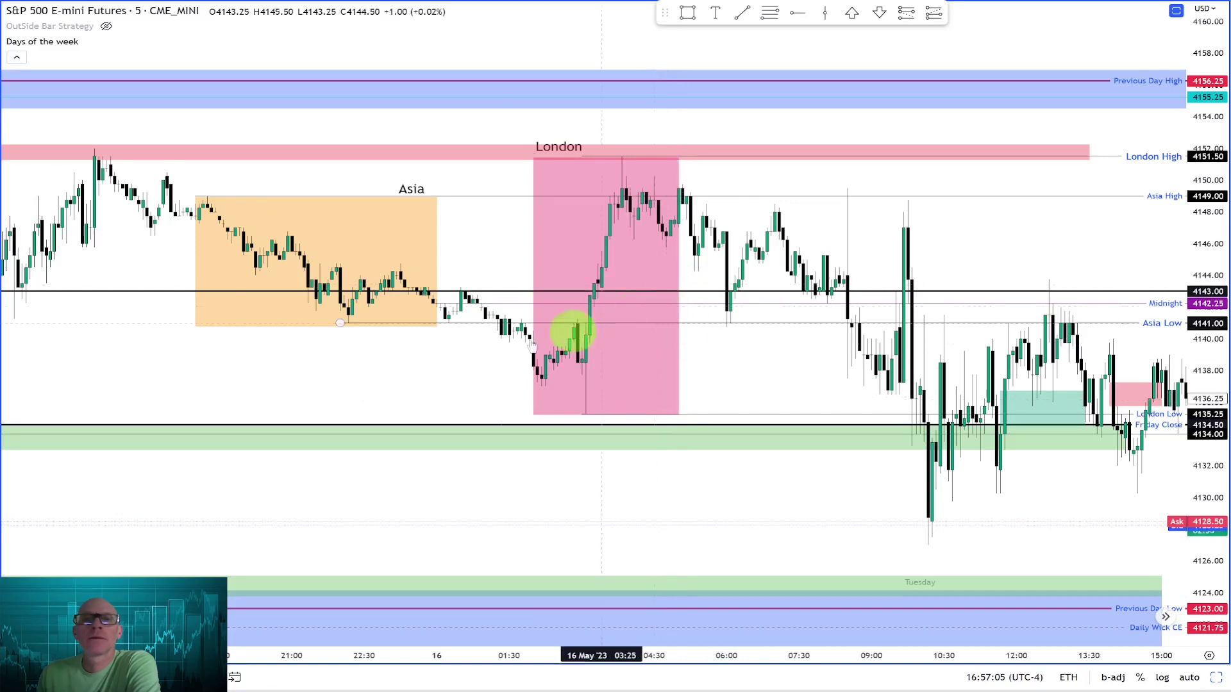
pyautogui.click(491, 338)
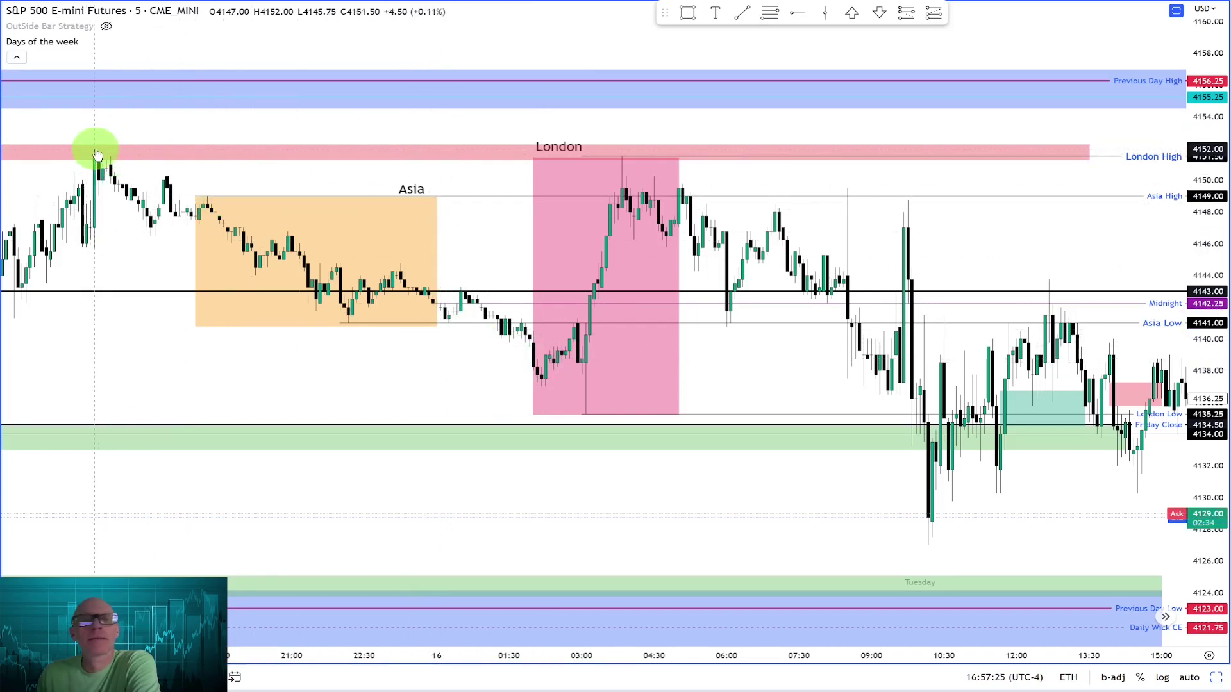
# Zoom and pan the ES chart through 18:00 to show the drop to the 4123.00 Previous Day Low.
pyautogui.scroll(-2, 97, 154)
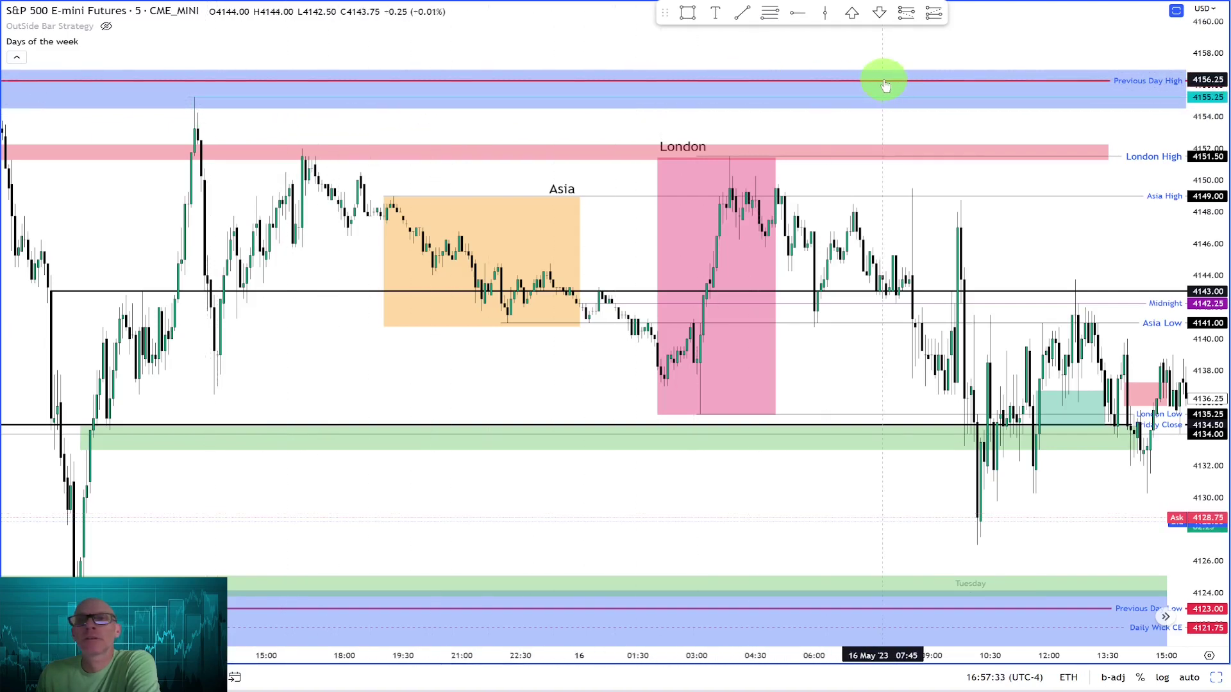
pyautogui.scroll(3, 891, 115)
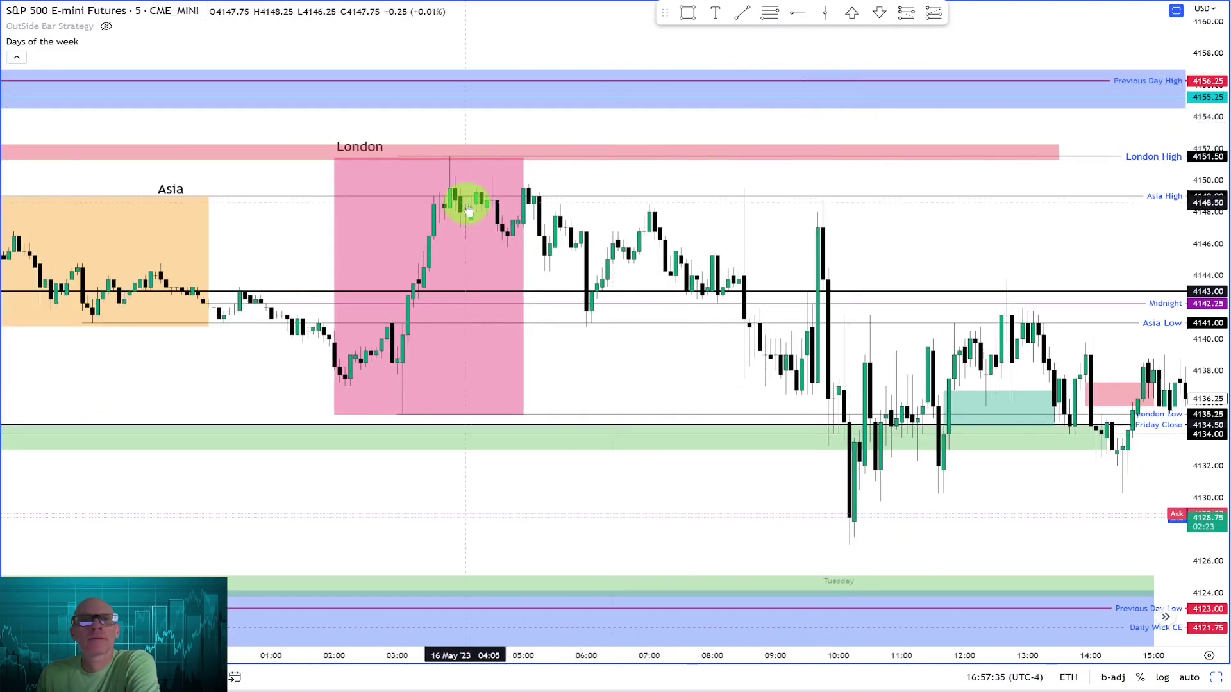
pyautogui.scroll(-3, 931, 245)
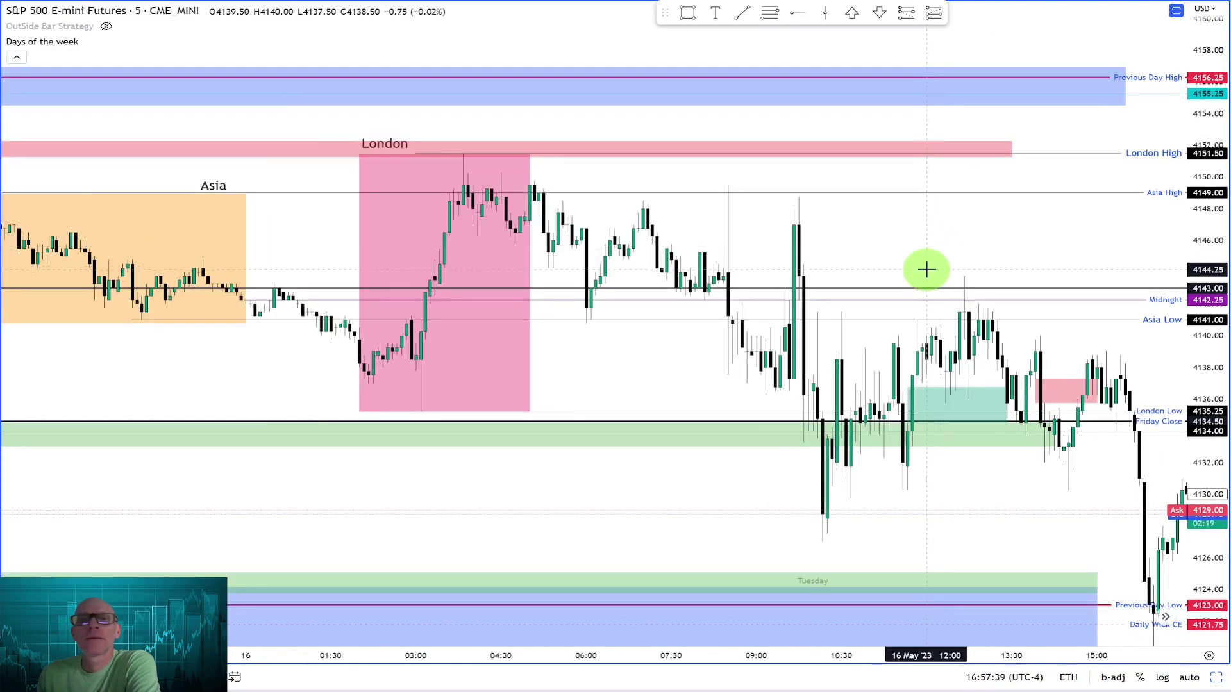
pyautogui.moveTo(961, 266); pyautogui.dragTo(878, 253)
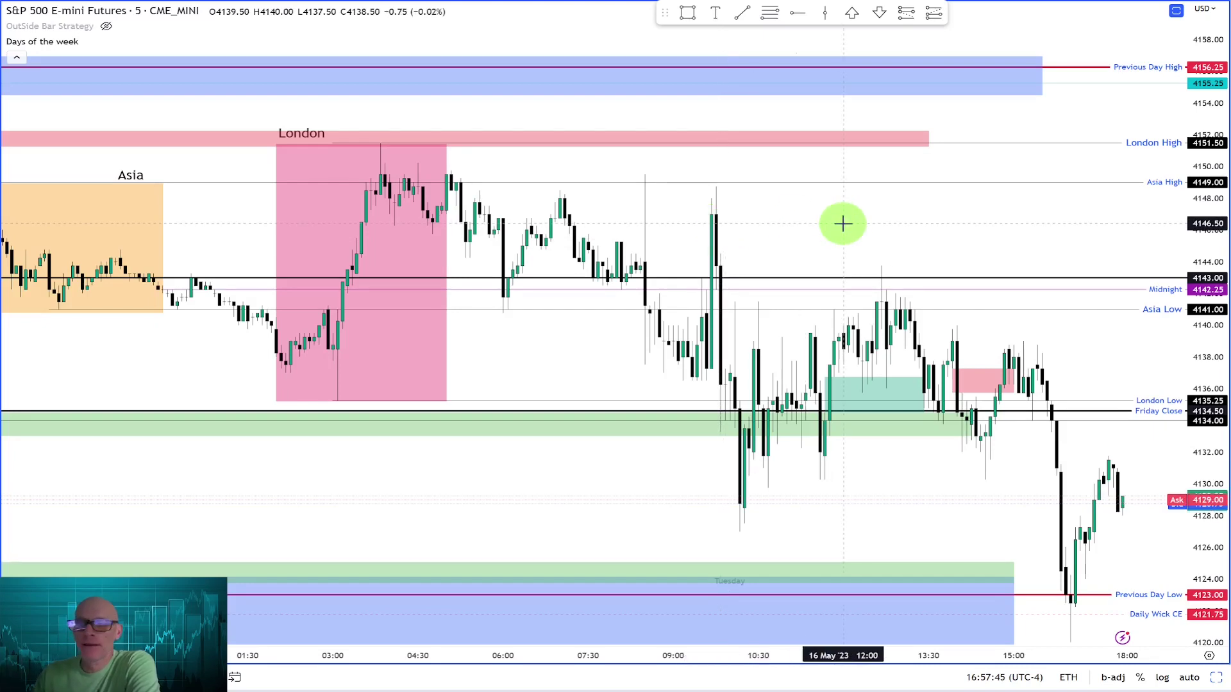
pyautogui.scroll(1, 832, 252)
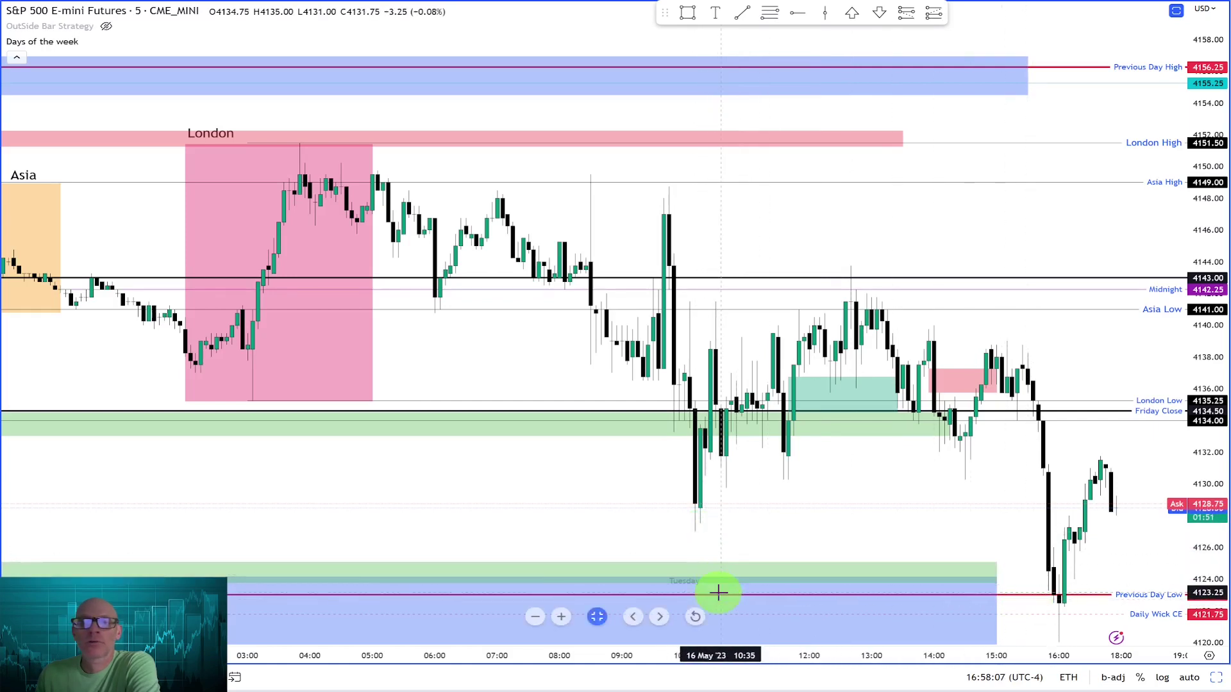
# Narrow the ES chart to roughly 07:00–16:00 so the morning candles appear wider.
pyautogui.moveTo(756, 525); pyautogui.dragTo(648, 317)
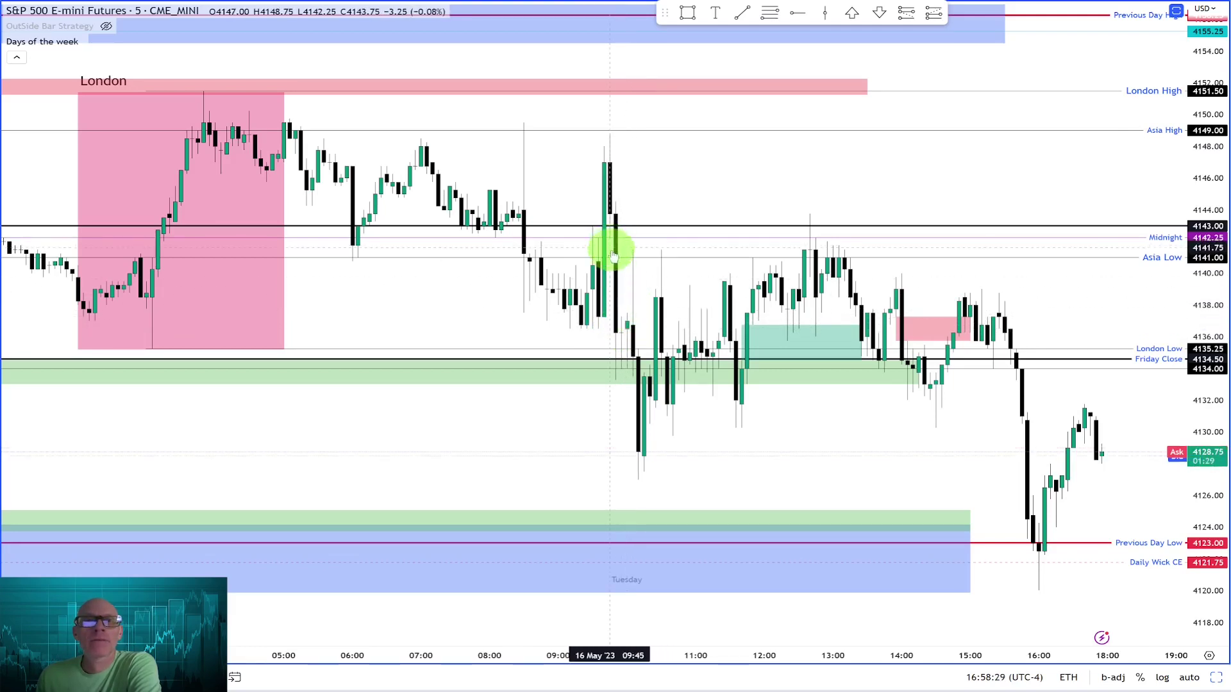
pyautogui.scroll(2, 626, 304)
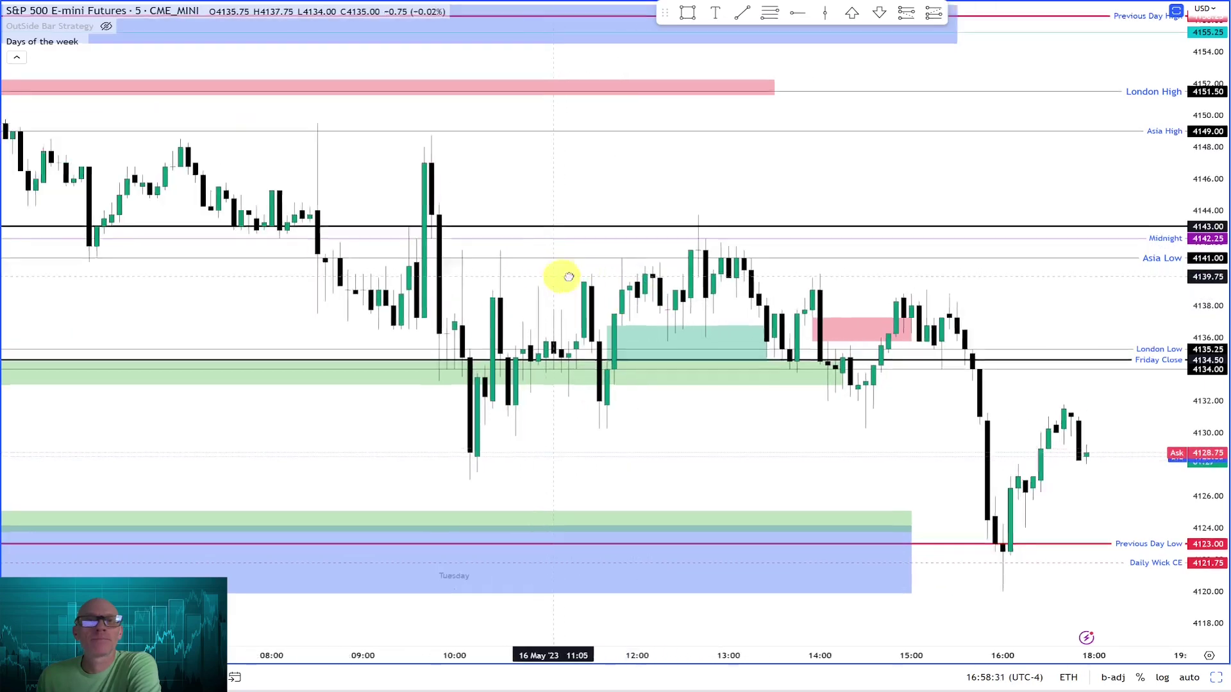
pyautogui.hscroll(-2, 563, 274)
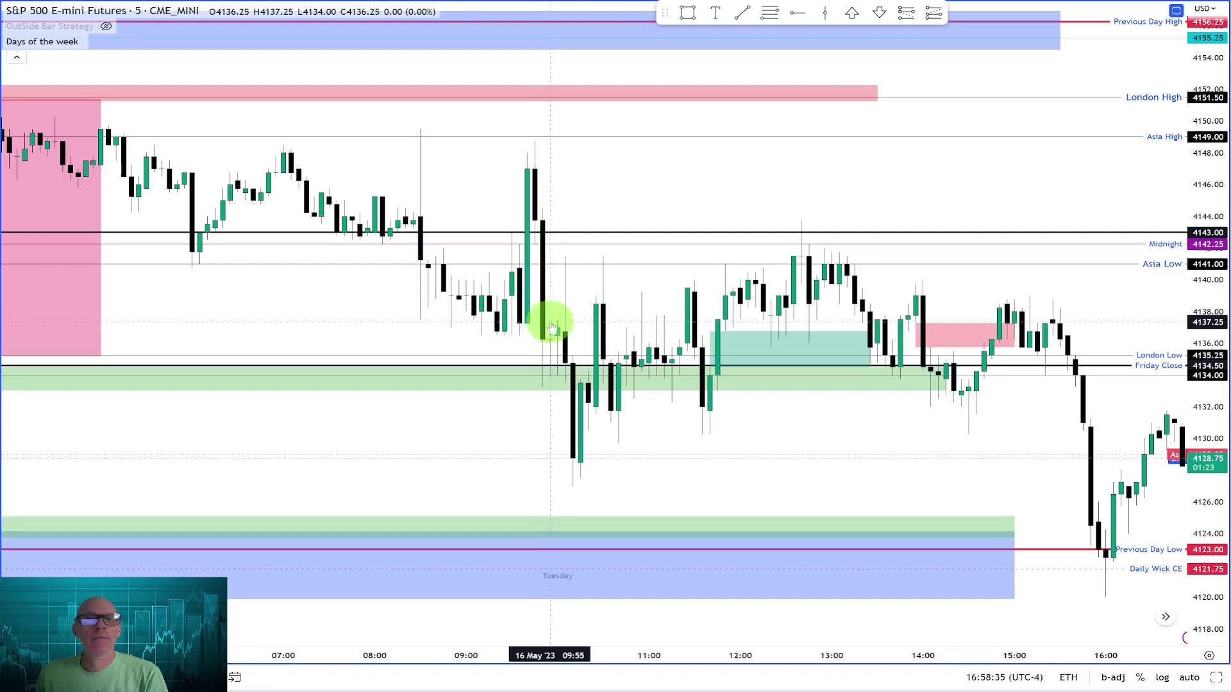
pyautogui.moveTo(553, 327); pyautogui.dragTo(618, 245)
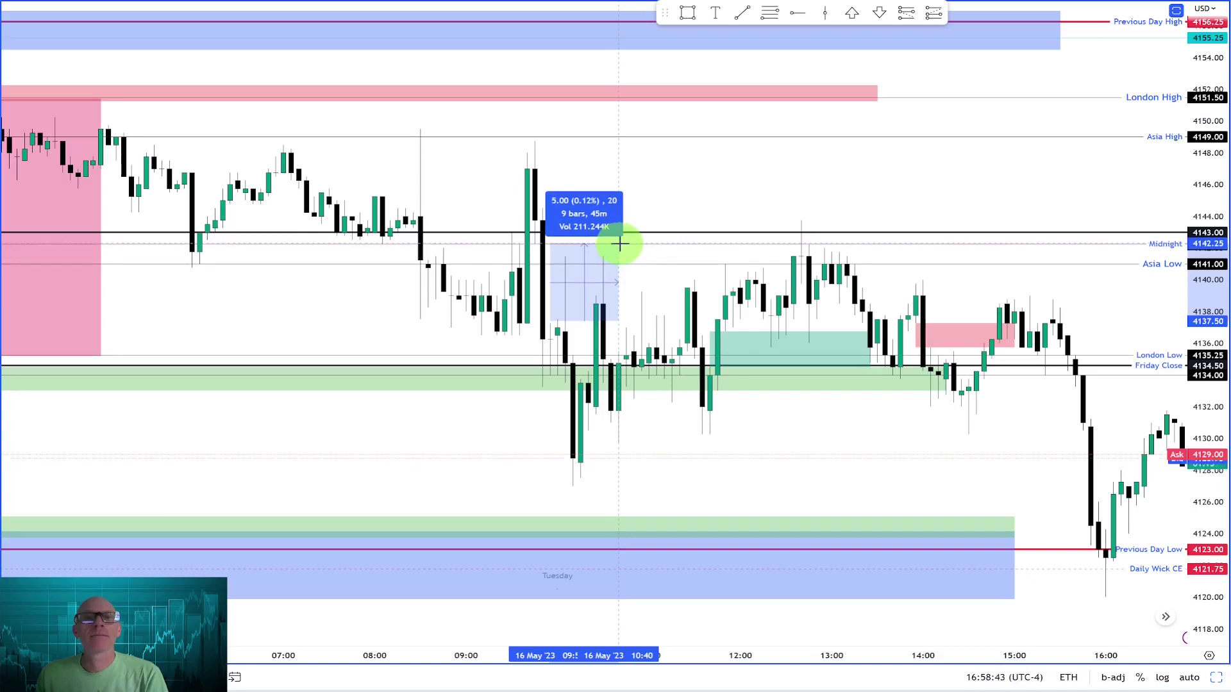
pyautogui.moveTo(619, 244); pyautogui.dragTo(589, 448)
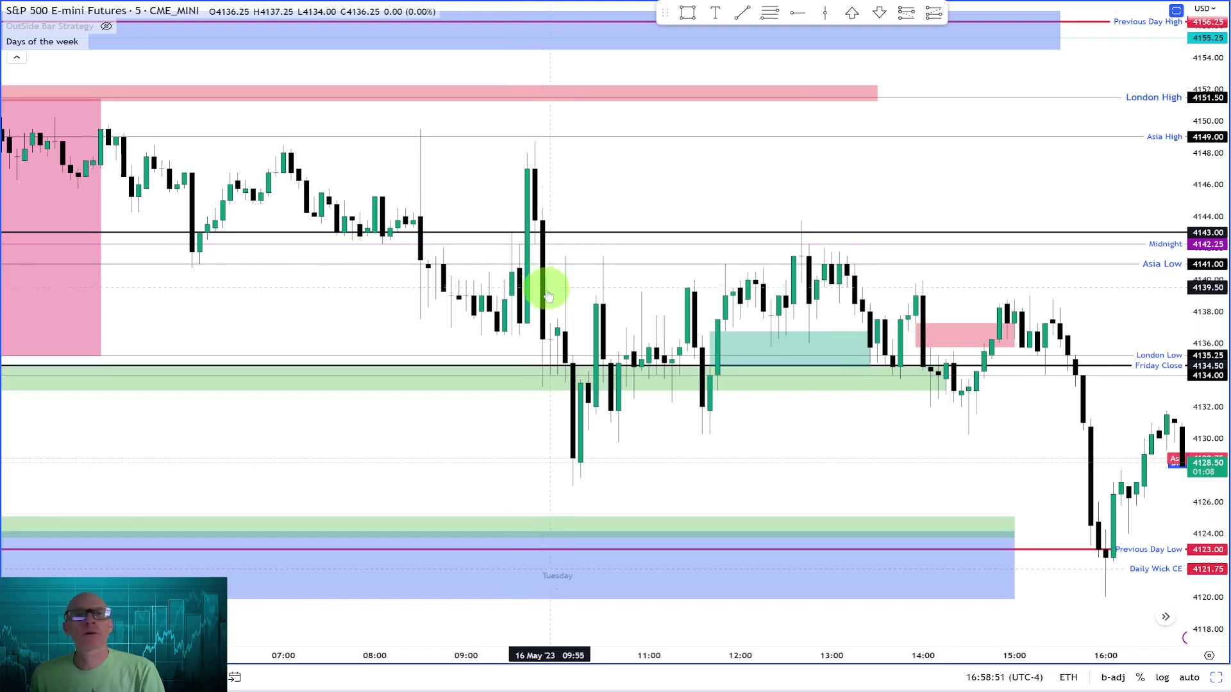
pyautogui.scroll(2, 532, 287)
# Draw a pink rectangle over the 4137.5–4142.25 fair value gap beside the 09:45 drop.
pyautogui.moveTo(521, 290); pyautogui.dragTo(641, 173)
pyautogui.scroll(-2, 720, 308)
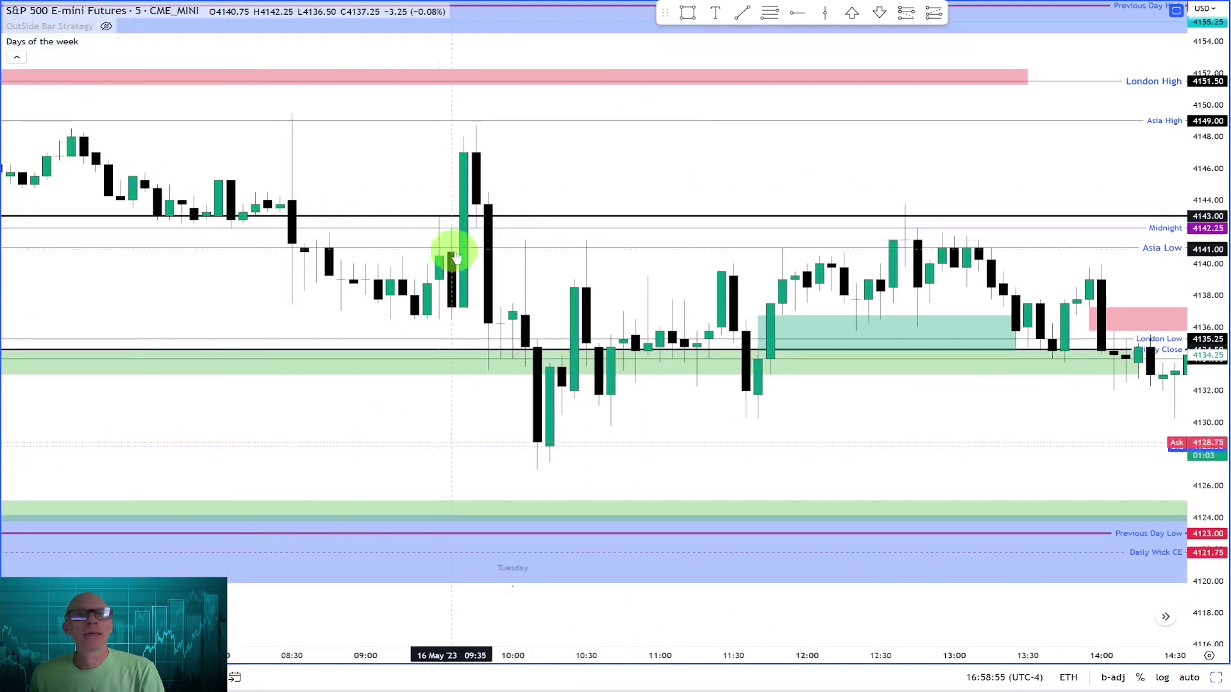
pyautogui.click(689, 13)
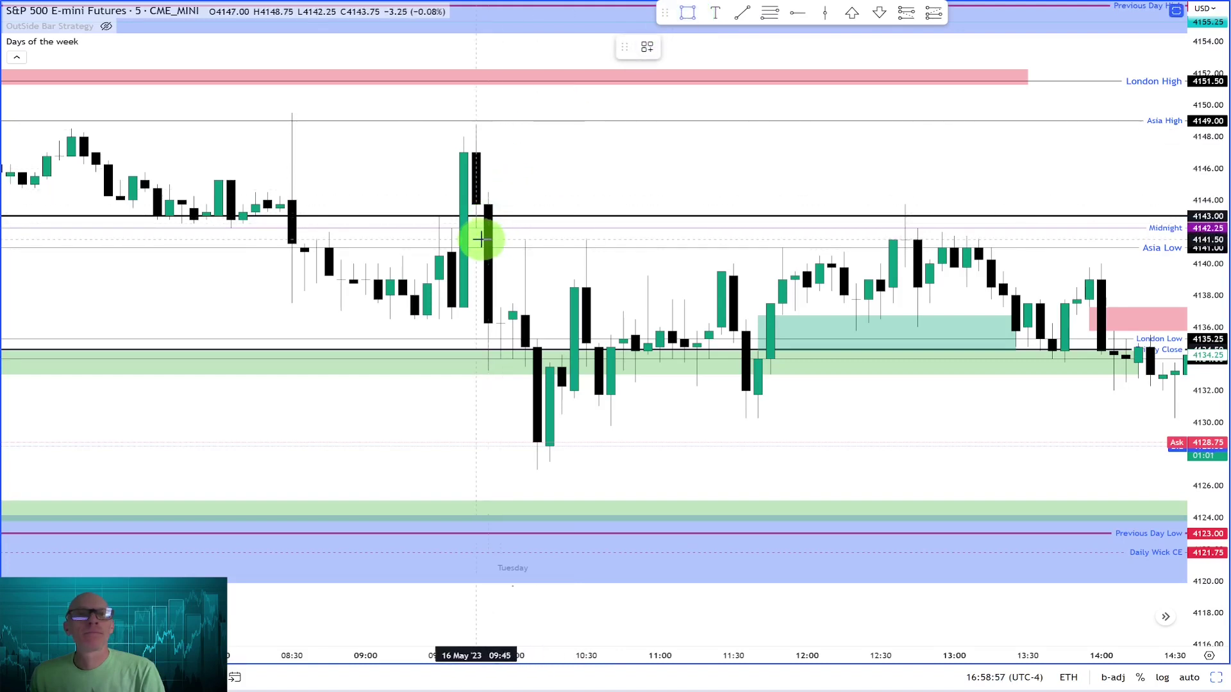
pyautogui.moveTo(475, 227)
pyautogui.mouseDown()
pyautogui.moveTo(544, 245)
pyautogui.moveTo(558, 311)
pyautogui.moveTo(662, 308)
pyautogui.mouseUp()
pyautogui.click(739, 239)
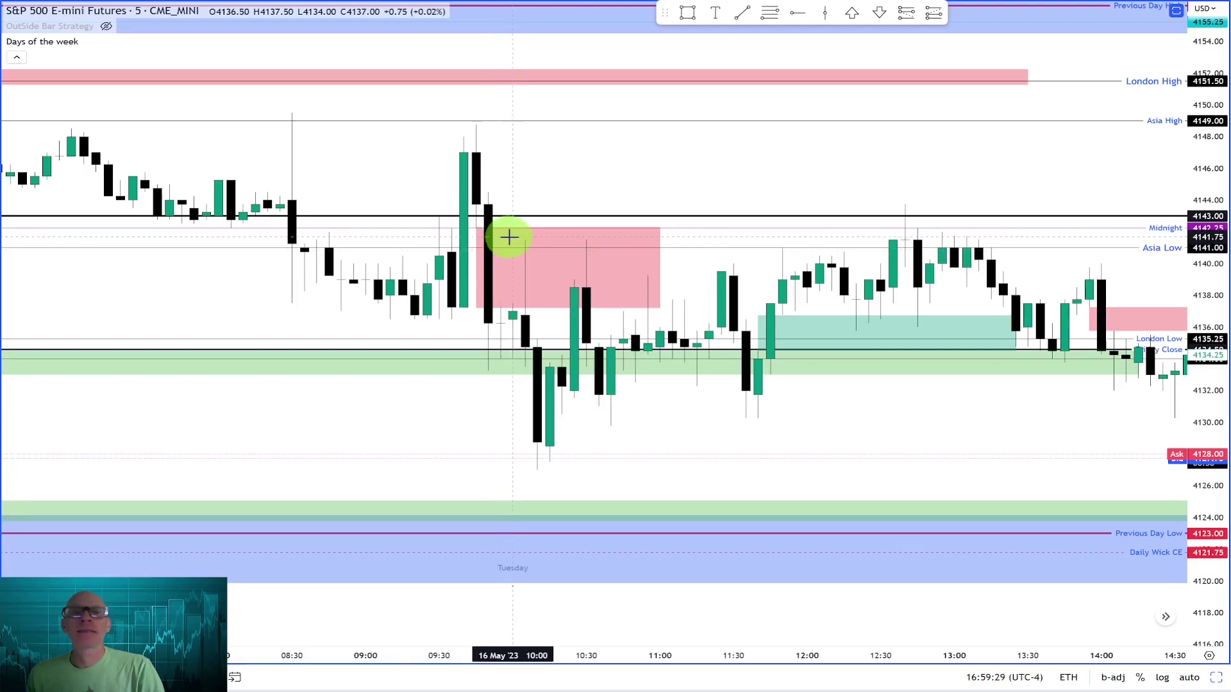
# Measure the rebound into the gap box and the fall below 4130, then pan to later candles.
pyautogui.click(495, 286)
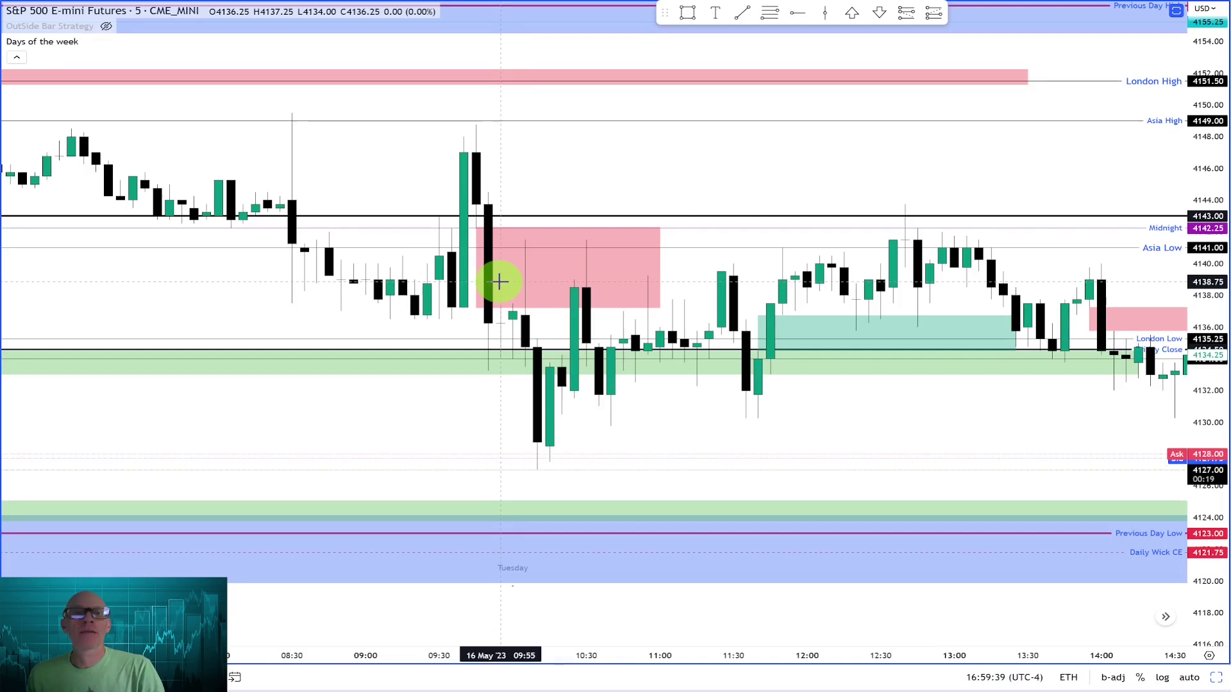
pyautogui.moveTo(499, 282); pyautogui.dragTo(536, 189)
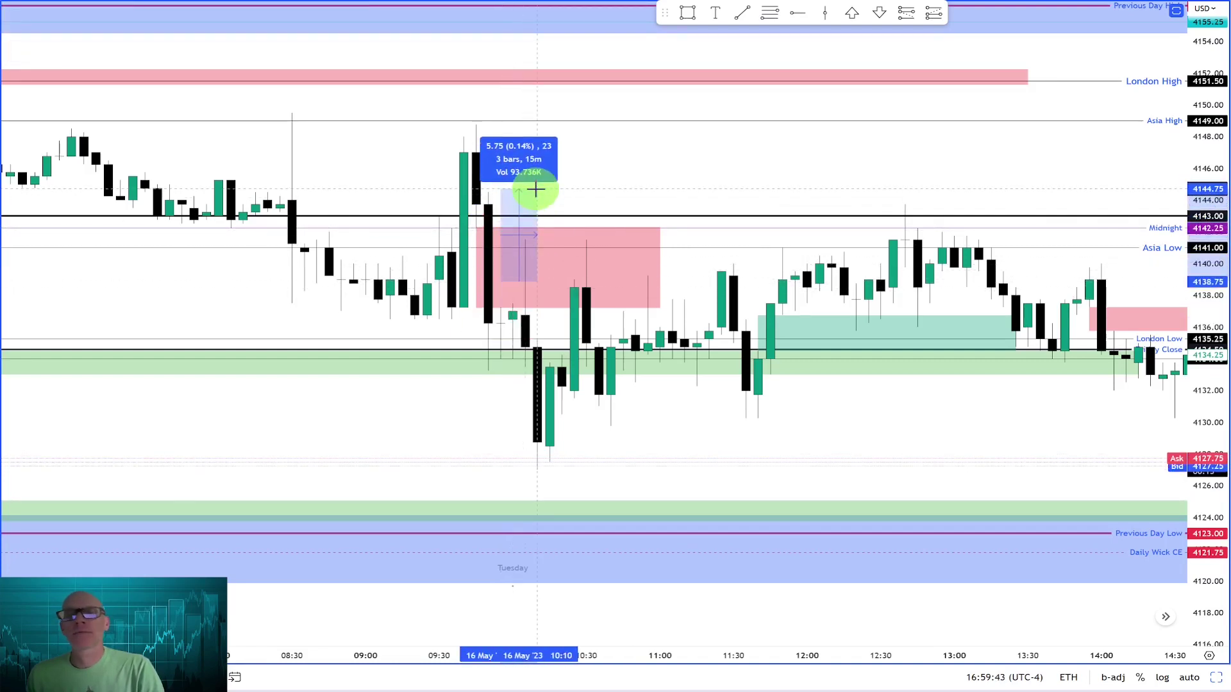
pyautogui.moveTo(536, 189); pyautogui.dragTo(583, 440)
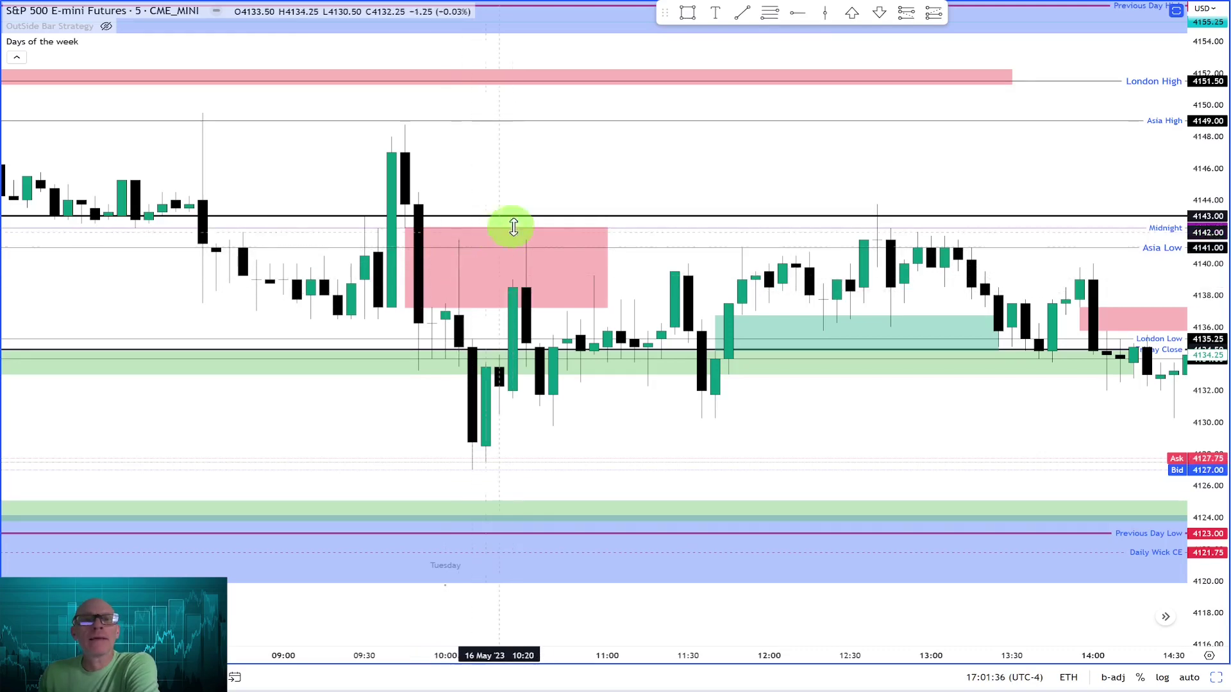
pyautogui.scroll(-2, 588, 267)
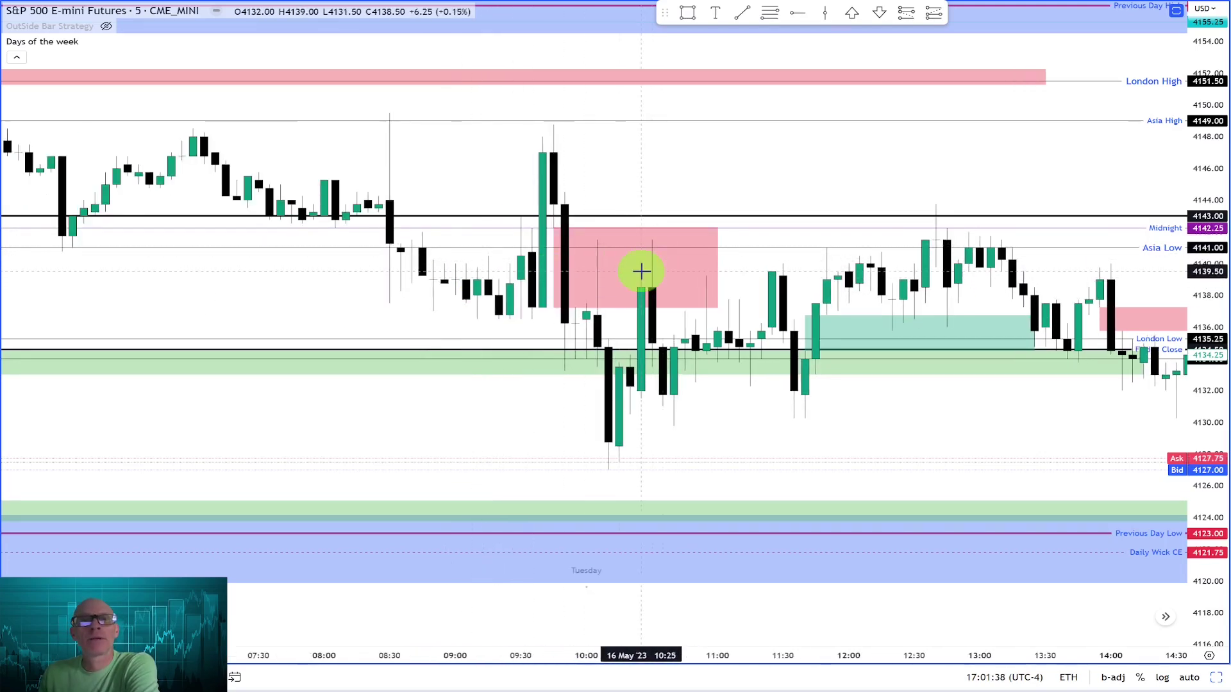
pyautogui.scroll(2, 637, 269)
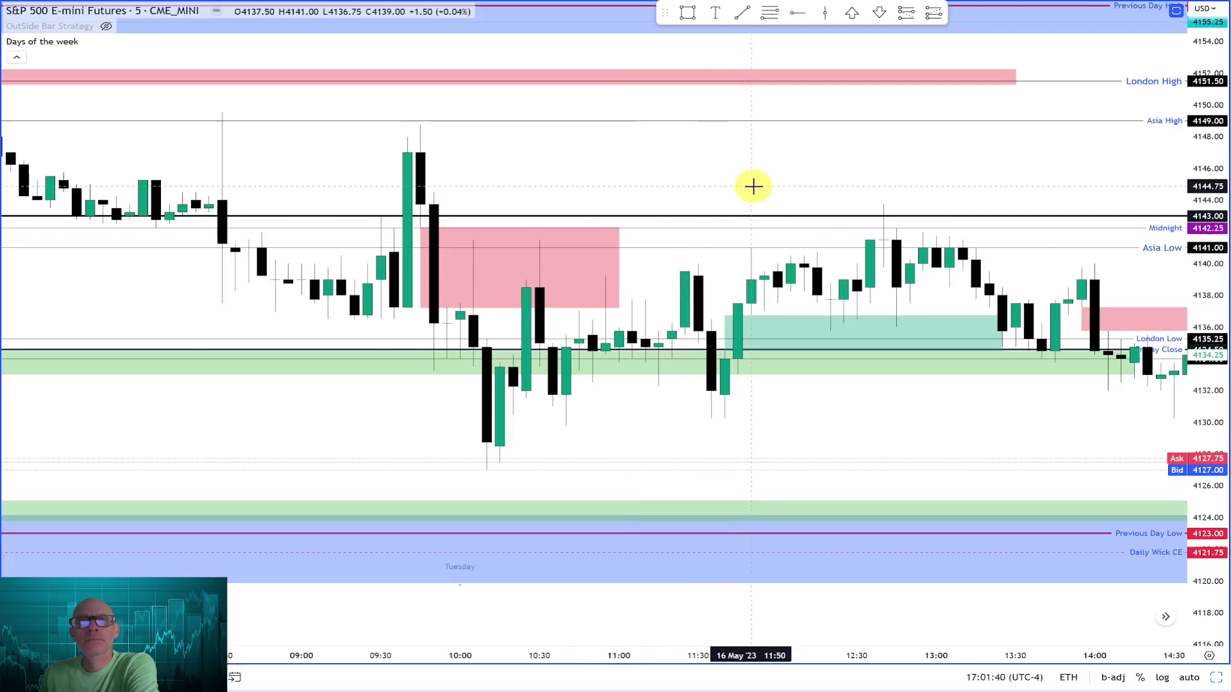
pyautogui.moveTo(750, 187); pyautogui.dragTo(560, 184)
pyautogui.scroll(-1, 610, 417)
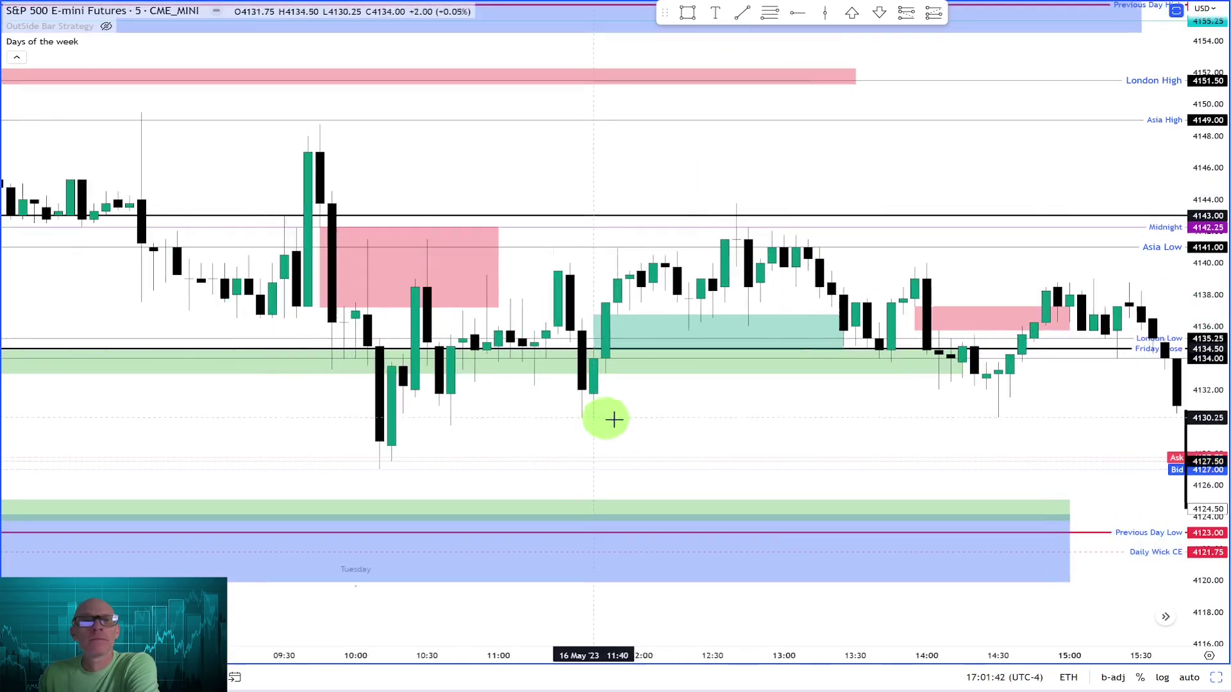
# Pan and zoom the ES chart to bring the afternoon selloff into view.
pyautogui.moveTo(736, 426); pyautogui.dragTo(471, 392)
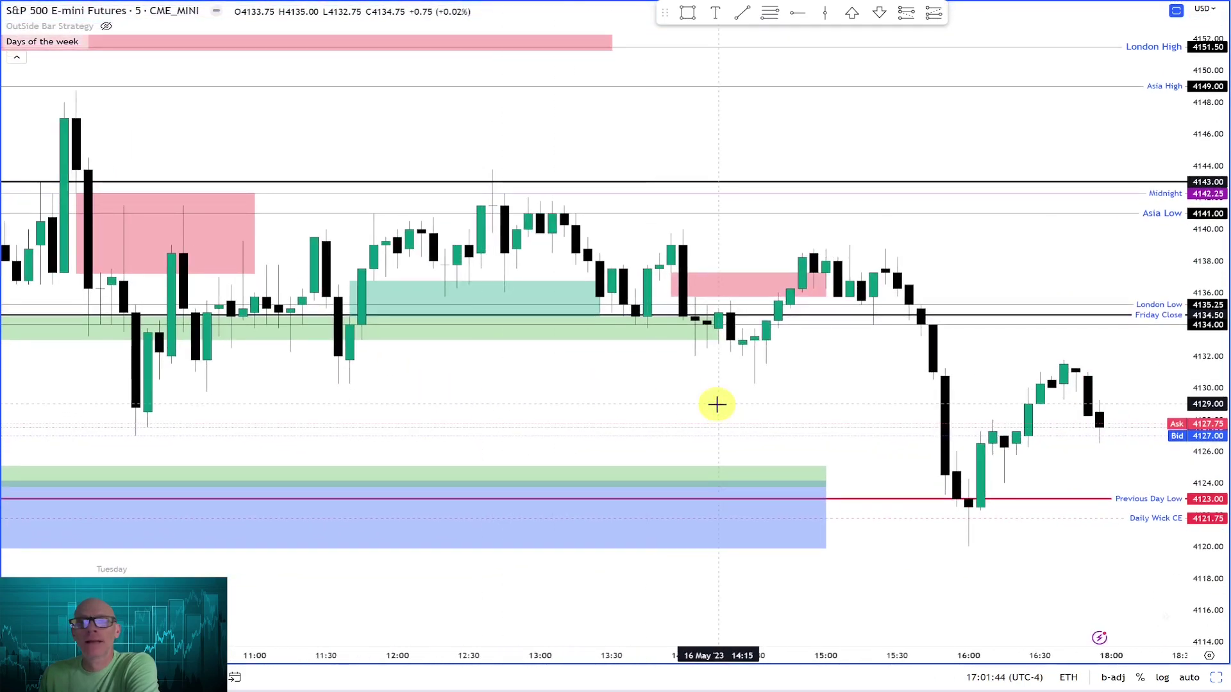
pyautogui.moveTo(714, 406); pyautogui.dragTo(753, 428)
pyautogui.scroll(1, 737, 420)
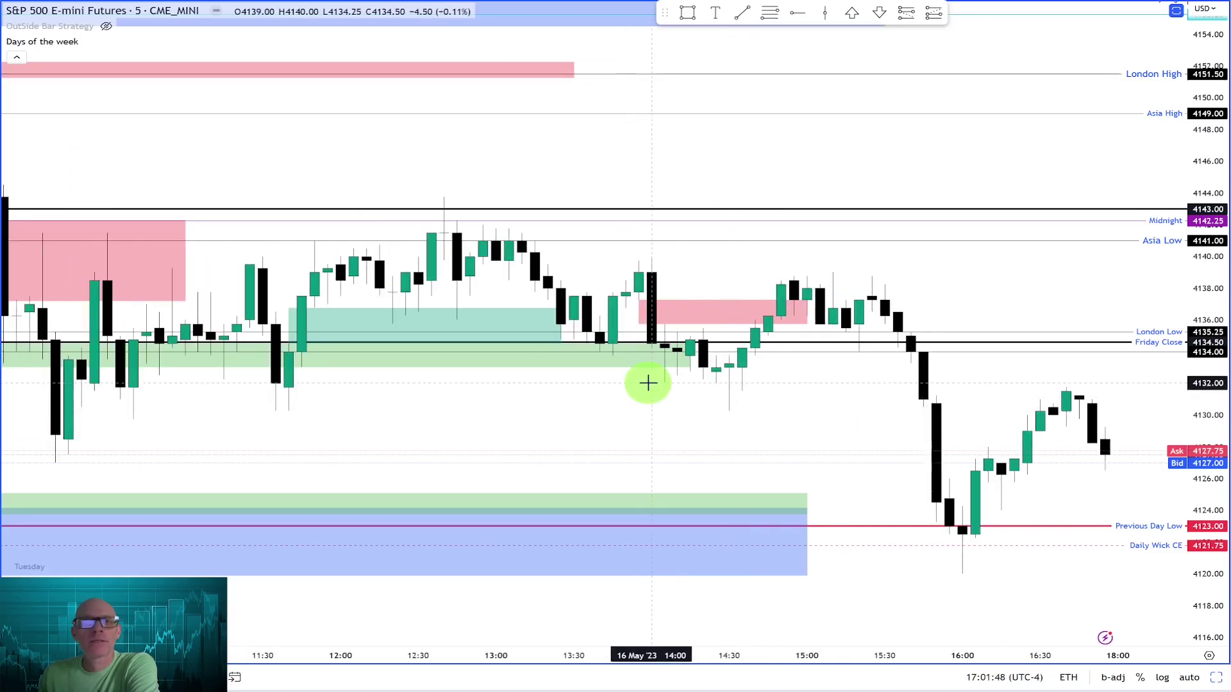
pyautogui.scroll(-2, 646, 379)
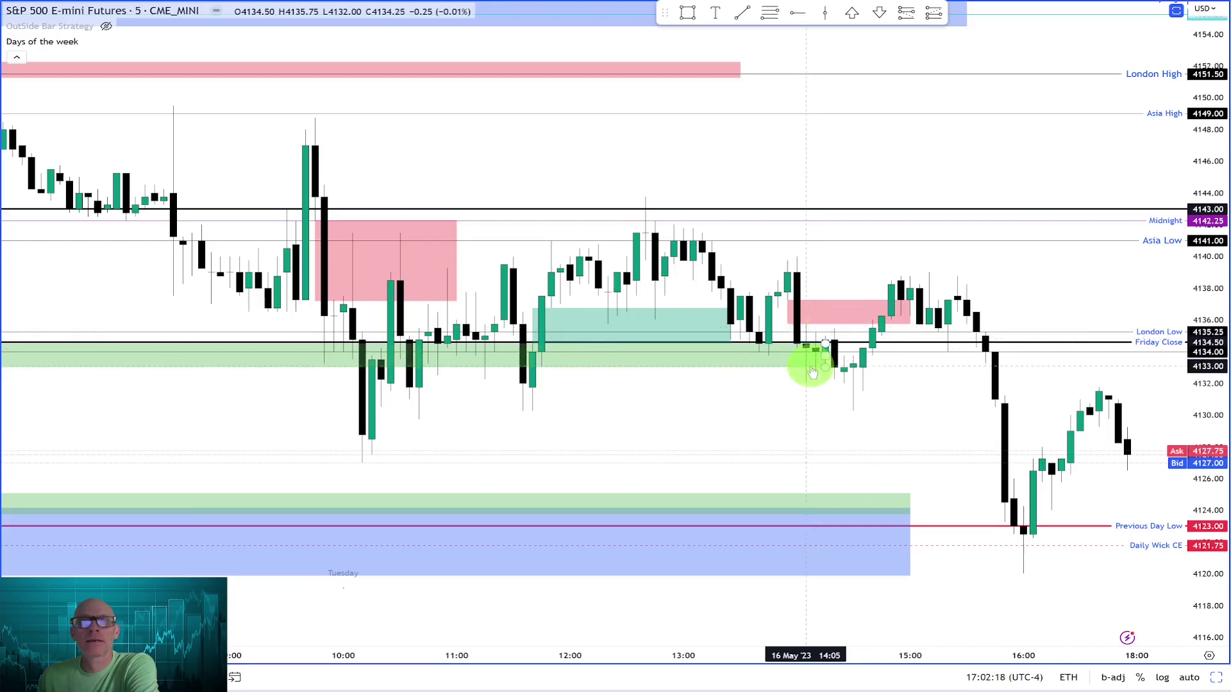
# Measure the rise into the afternoon pink gap zone and the 14:40–15:45 drop, then clear the measurement.
pyautogui.click(799, 314)
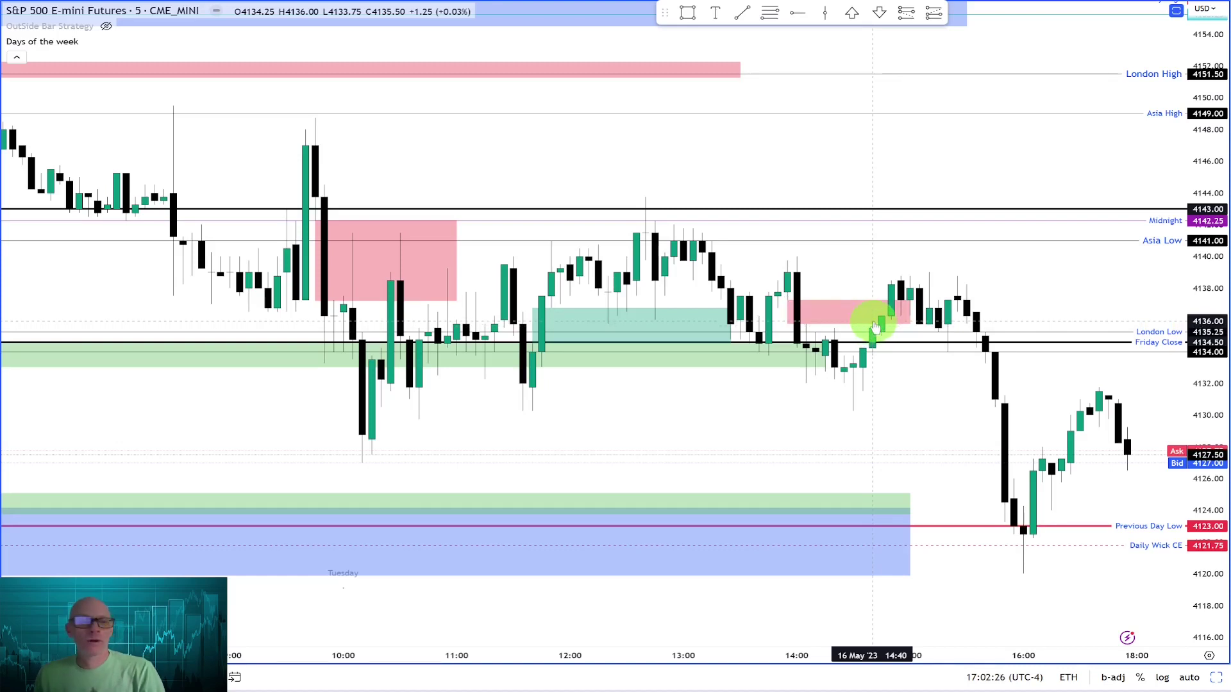
pyautogui.moveTo(875, 327); pyautogui.dragTo(990, 402)
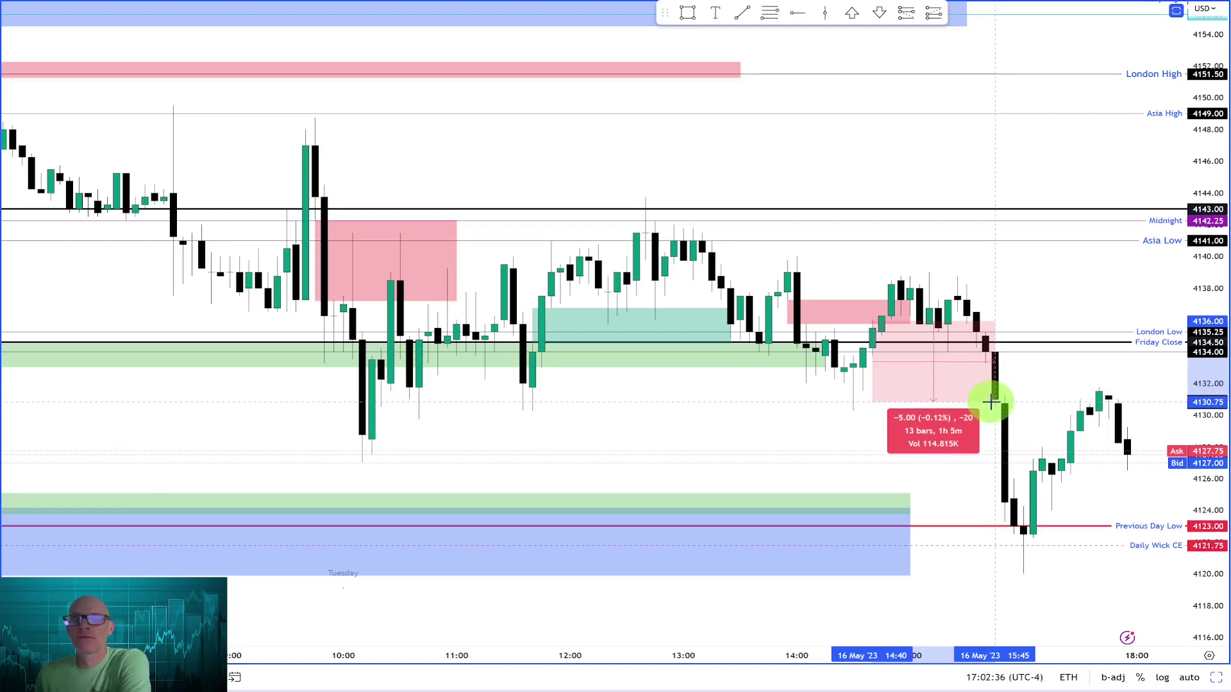
pyautogui.moveTo(991, 402); pyautogui.dragTo(991, 402)
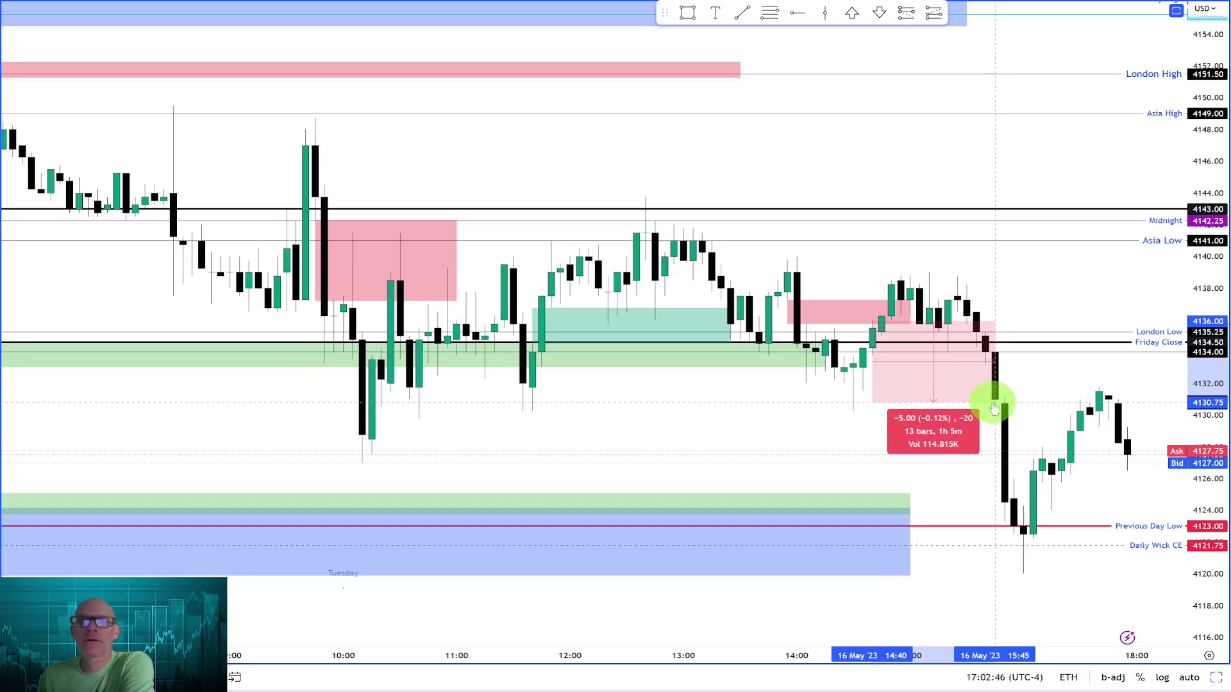
pyautogui.click(869, 420)
pyautogui.scroll(-2, 810, 393)
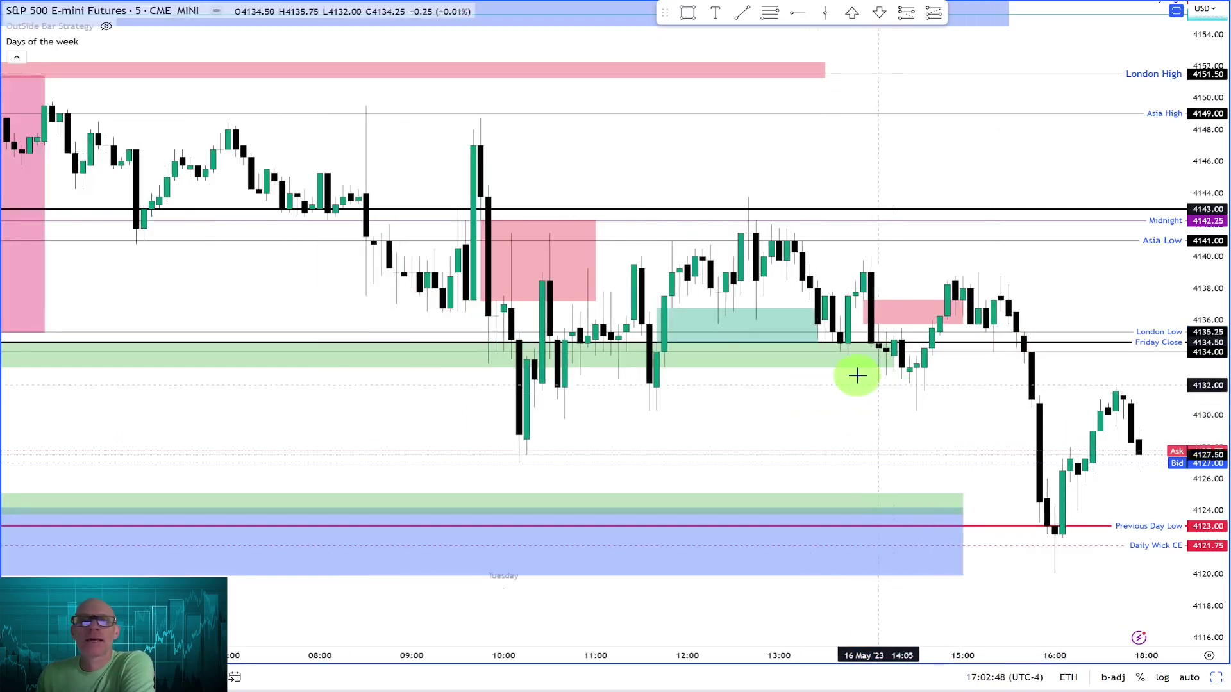
# Bring up the NQ1! split layout of DXY beside NASDAQ, zooming the Dollar Index and shifting it to later bars.
pyautogui.scroll(1, 1064, 284)
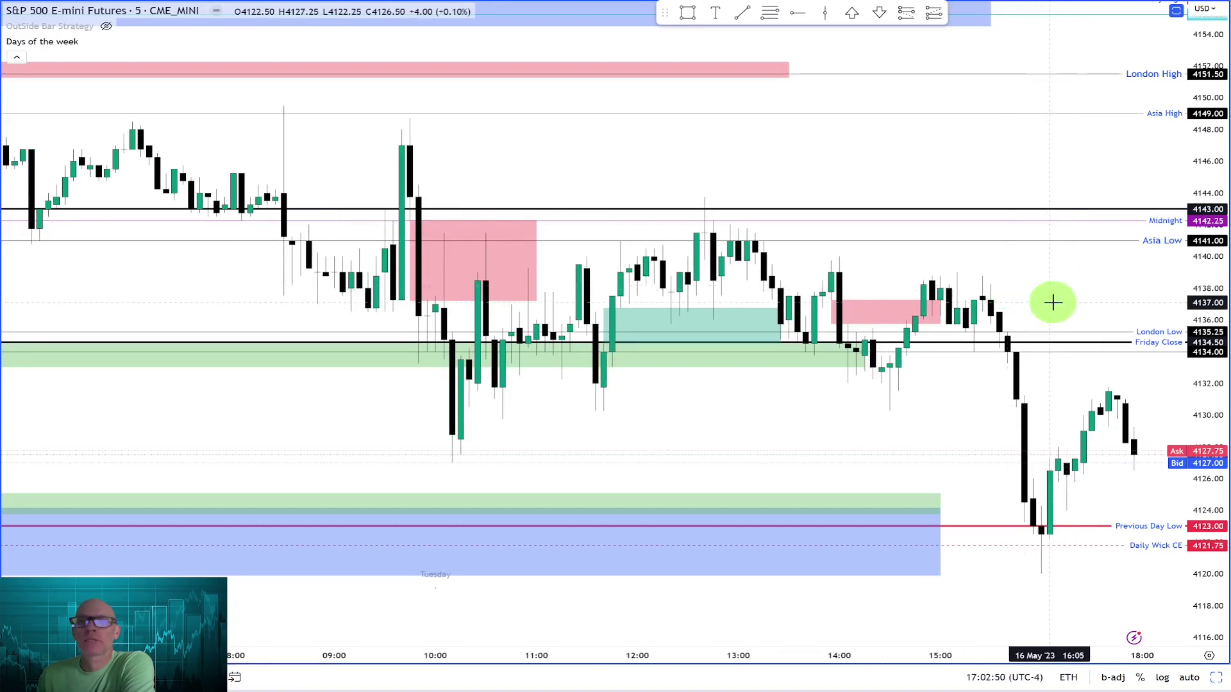
pyautogui.scroll(-1, 1053, 301)
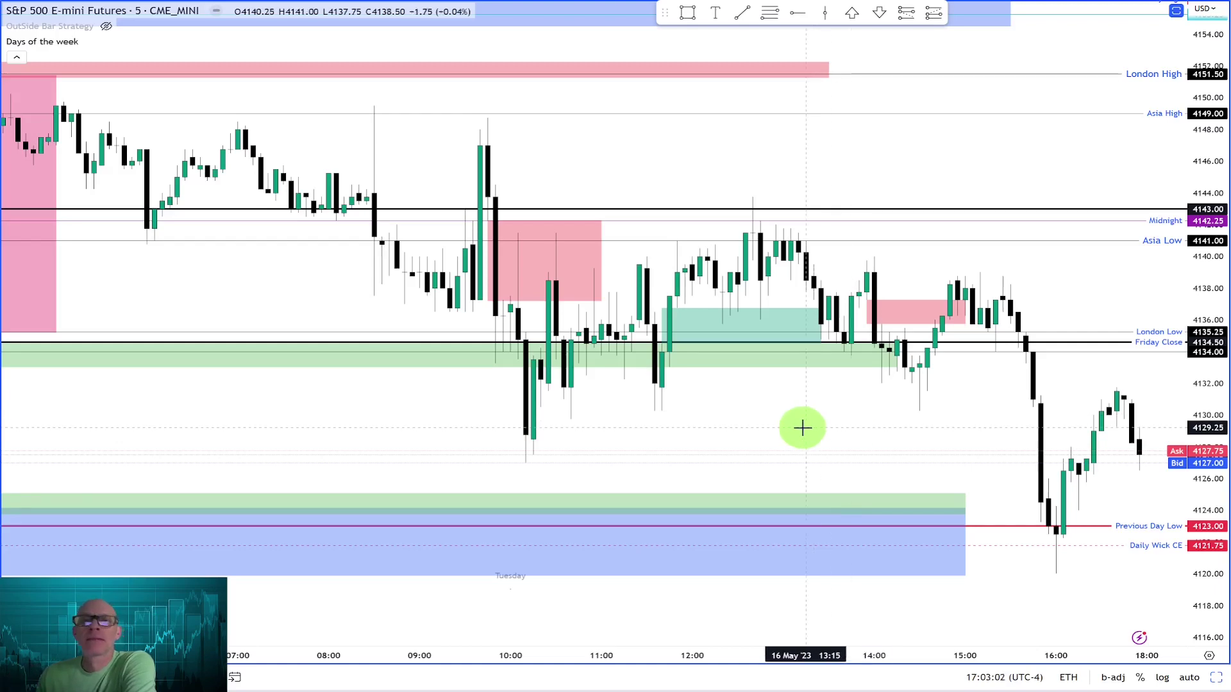
pyautogui.scroll(-1, 802, 428)
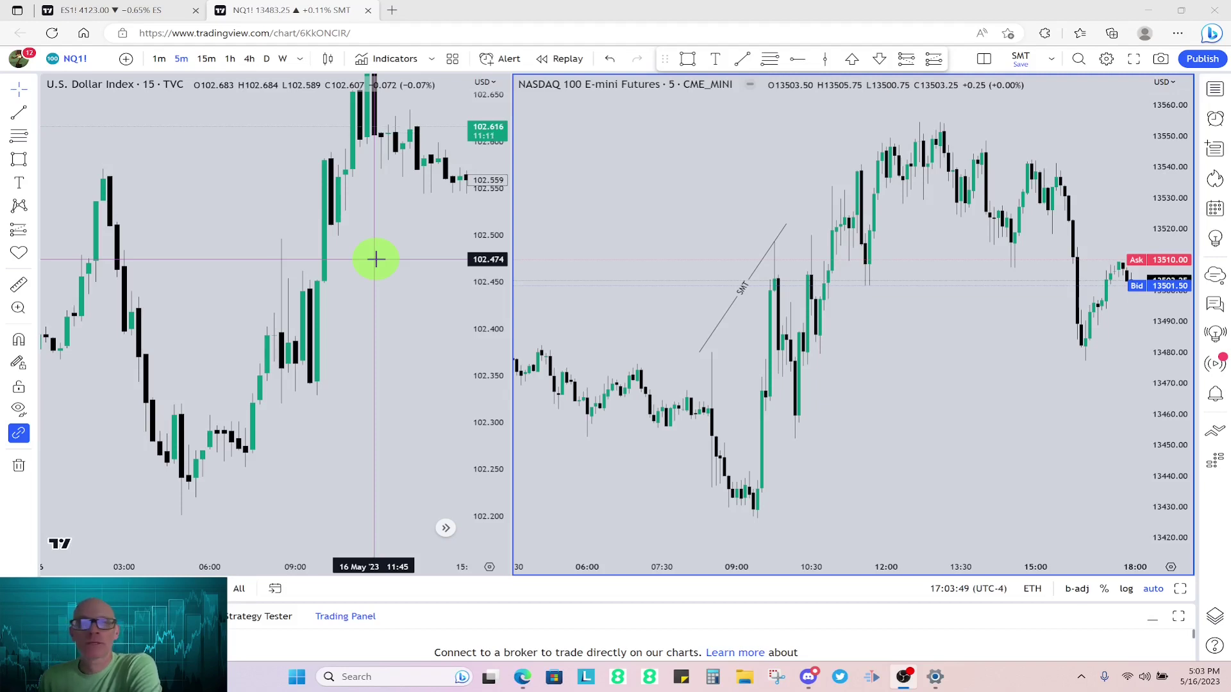
pyautogui.moveTo(376, 259); pyautogui.dragTo(259, 382)
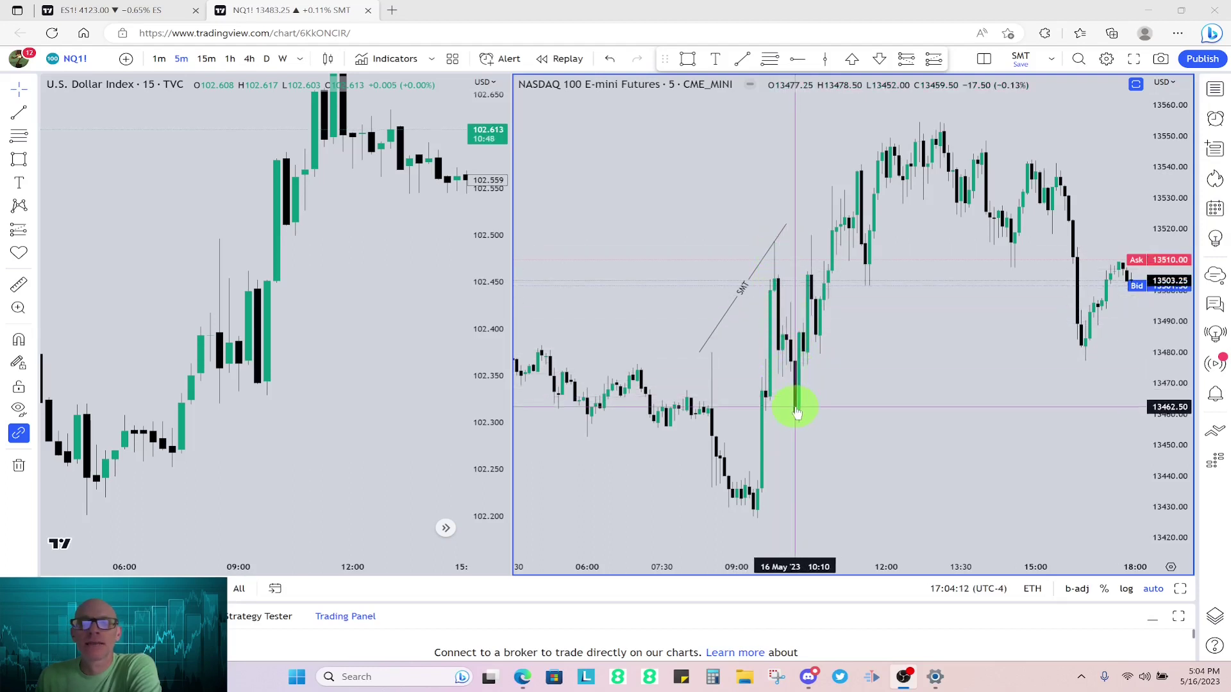
# Select the SMT trend line on the NASDAQ 100 E-mini chart.
pyautogui.click(709, 346)
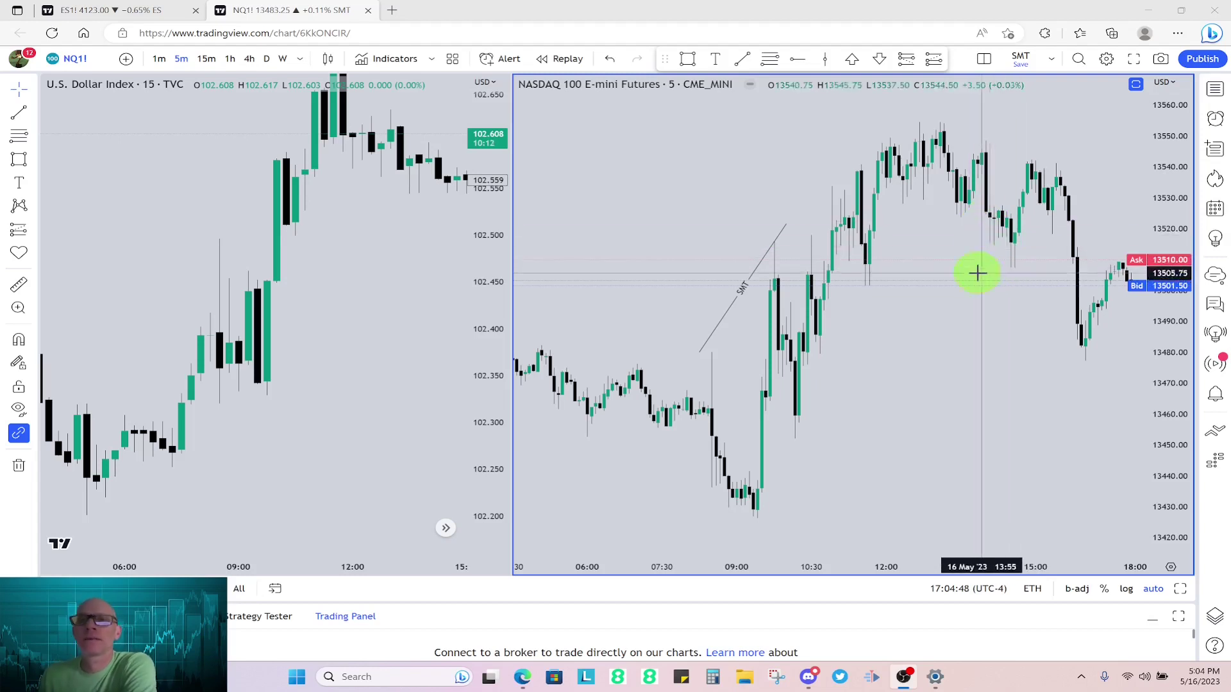
# Zoom the NQ chart to about 08:00–18:00, measure the roughly 26.50-point afternoon drop, then clear it.
pyautogui.scroll(1, 980, 224)
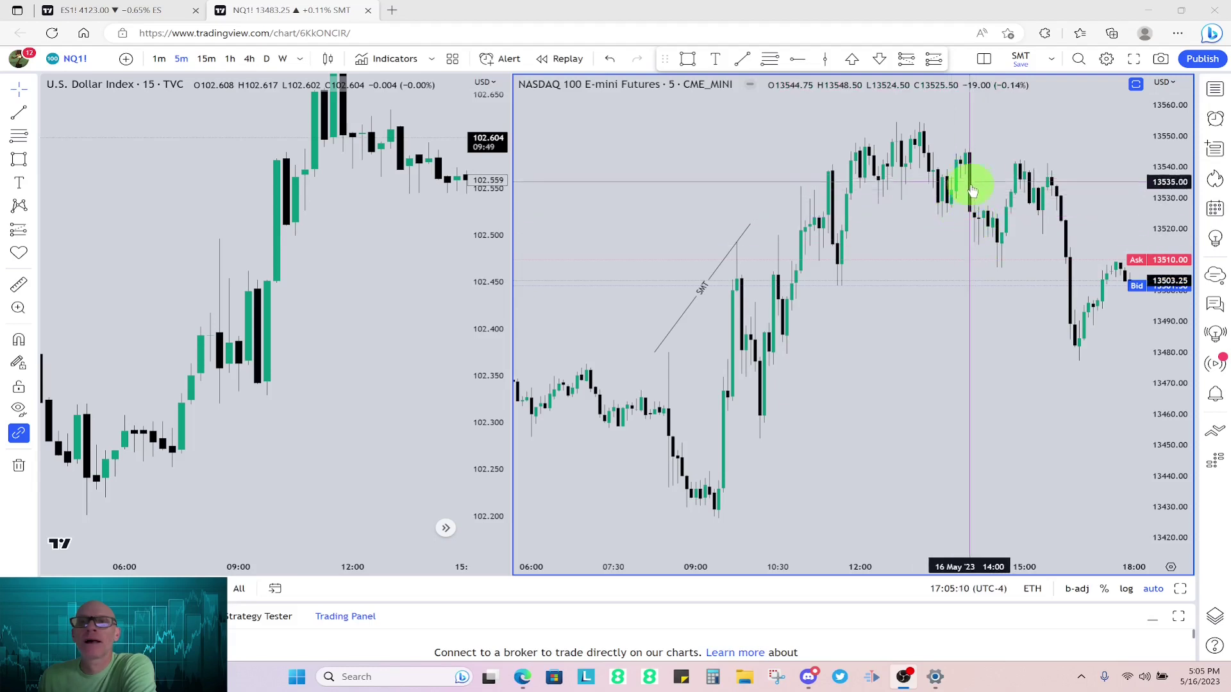
pyautogui.scroll(3, 968, 183)
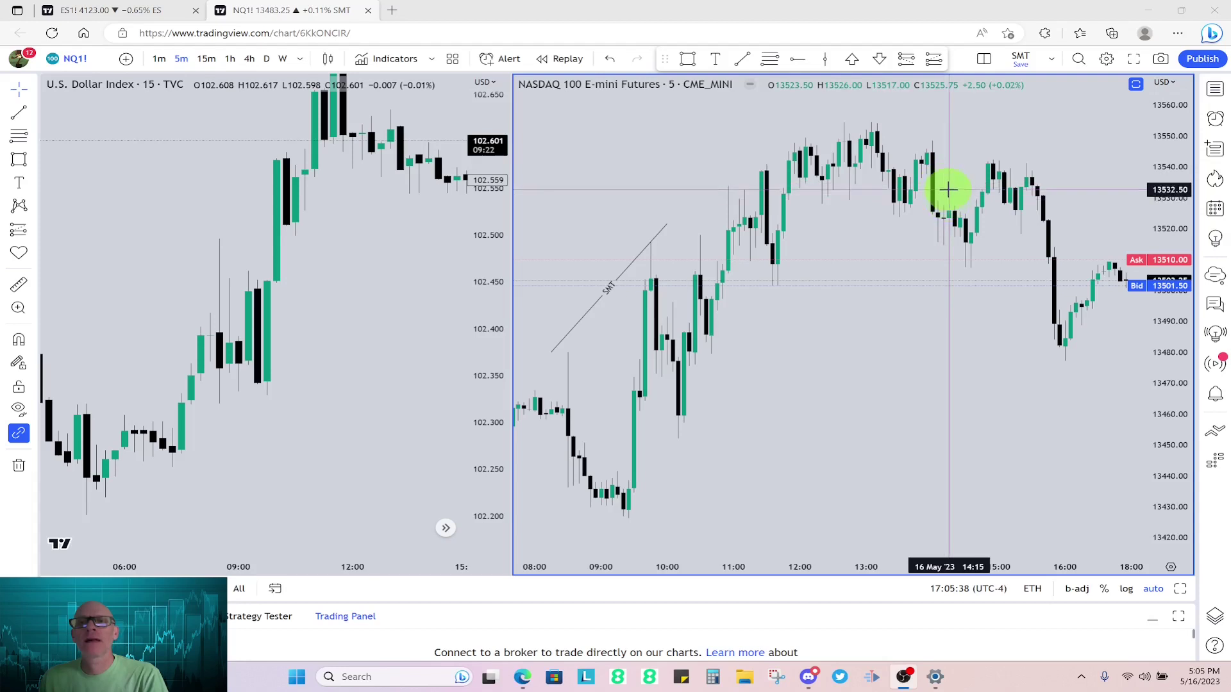
pyautogui.keyDown('shift'); pyautogui.click(949, 194); pyautogui.keyUp('shift')
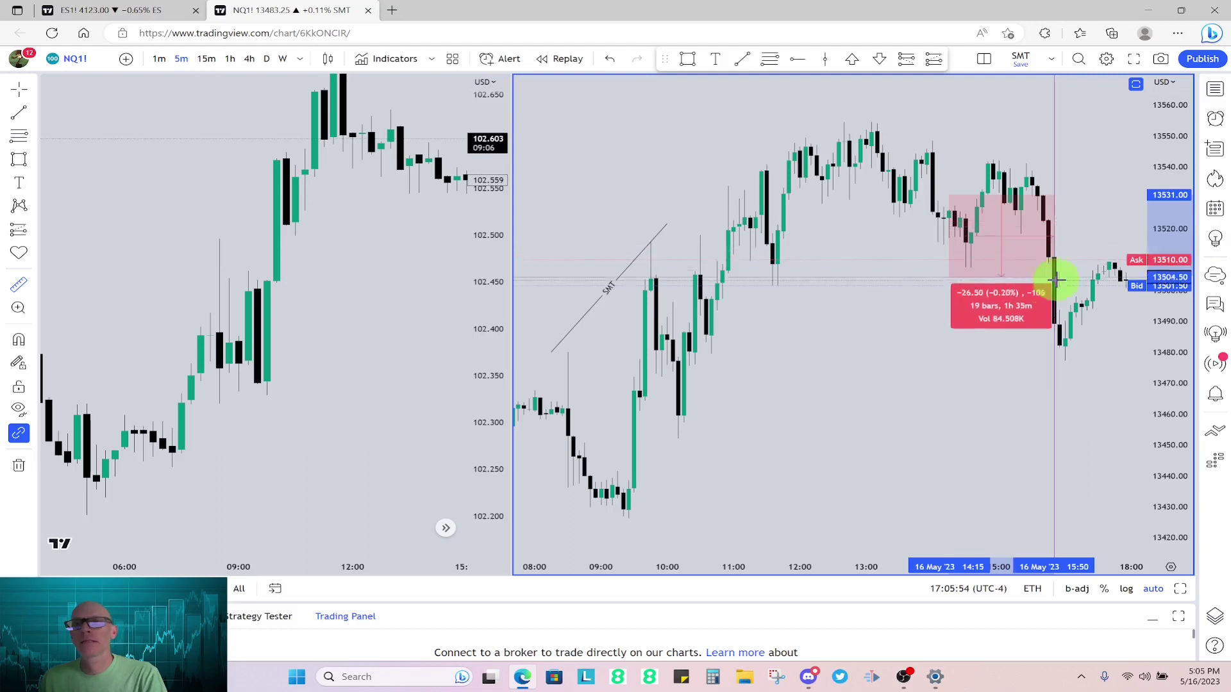
pyautogui.click(967, 409)
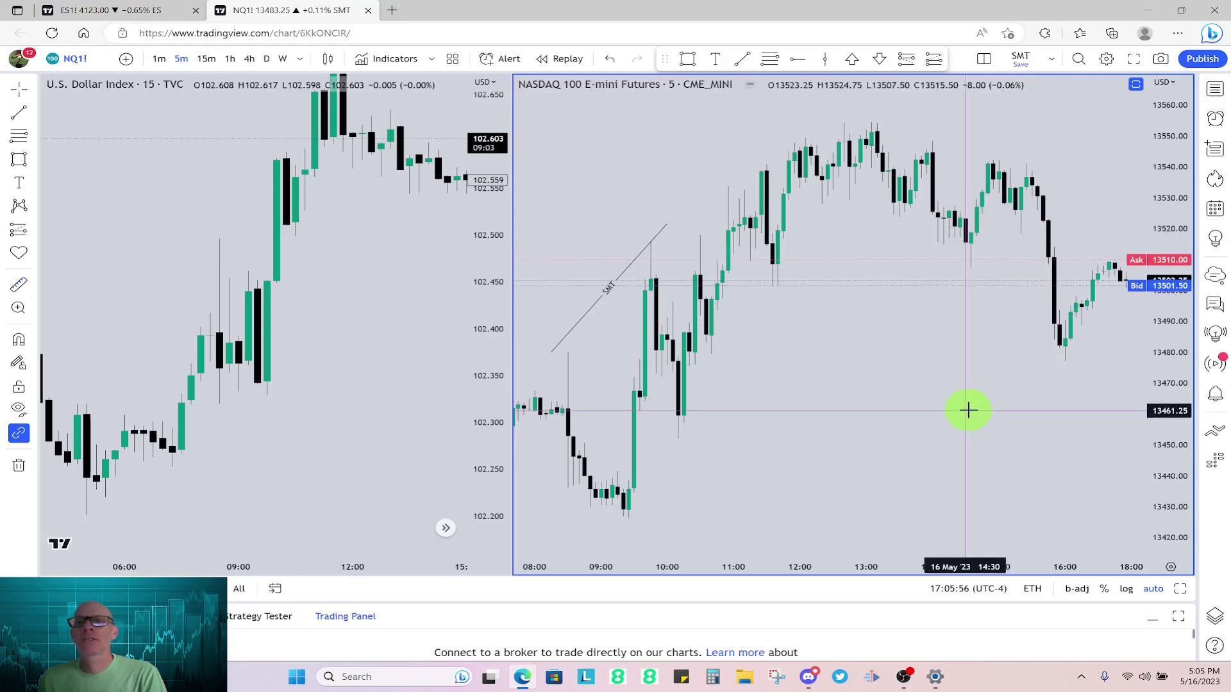
pyautogui.scroll(-2, 968, 411)
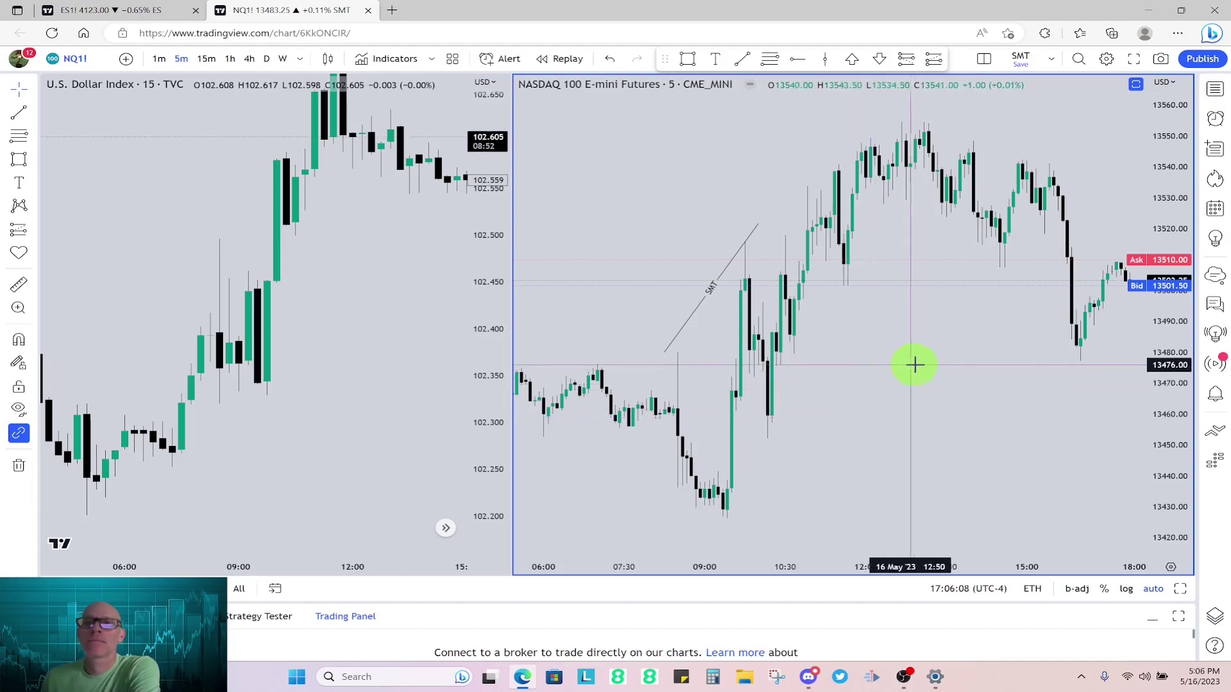
pyautogui.scroll(2, 868, 239)
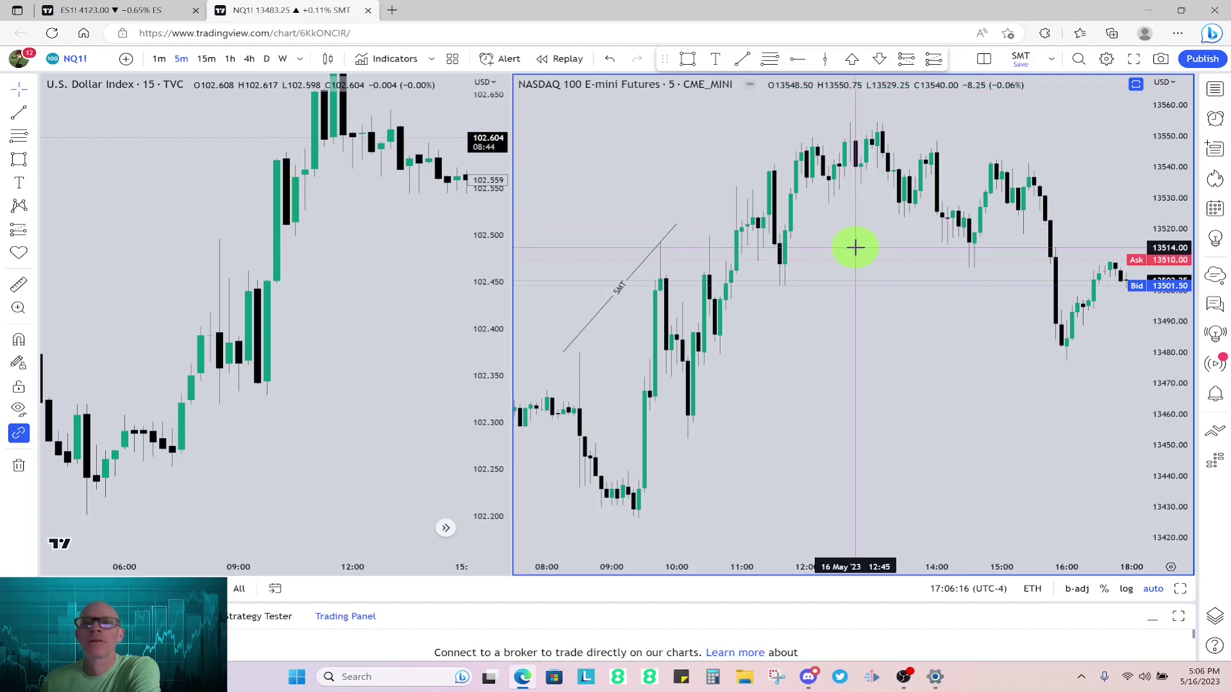
pyautogui.scroll(-1, 897, 327)
pyautogui.scroll(-1, 897, 328)
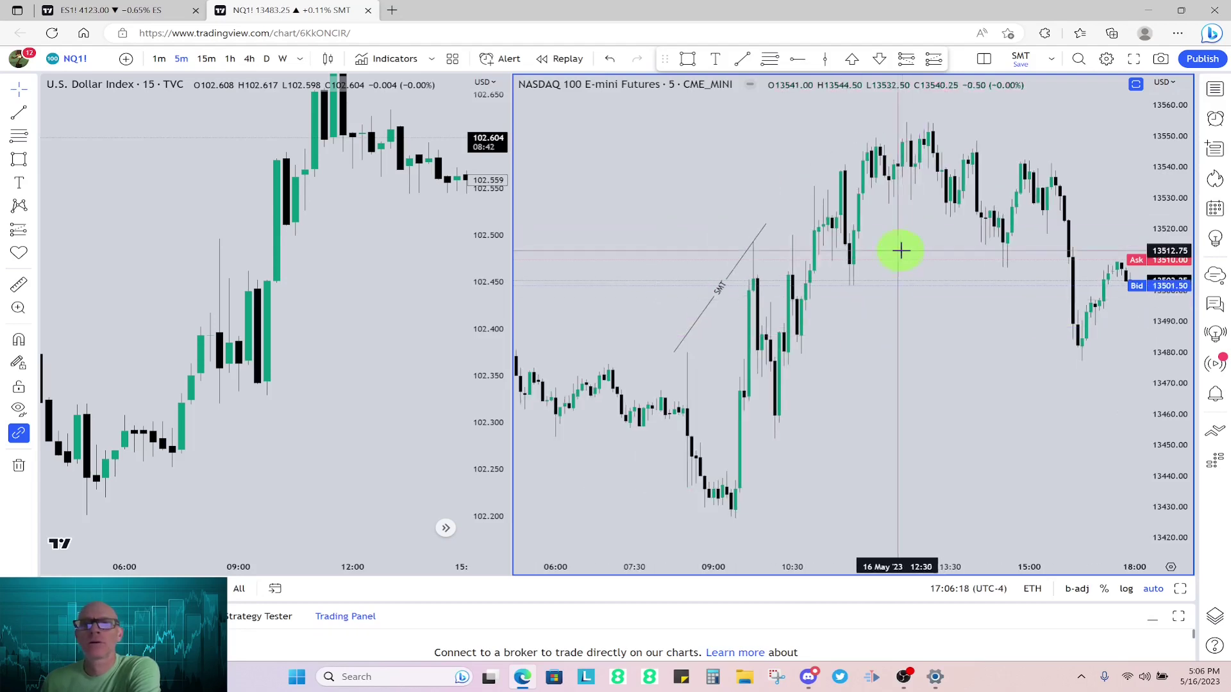
pyautogui.scroll(1, 906, 253)
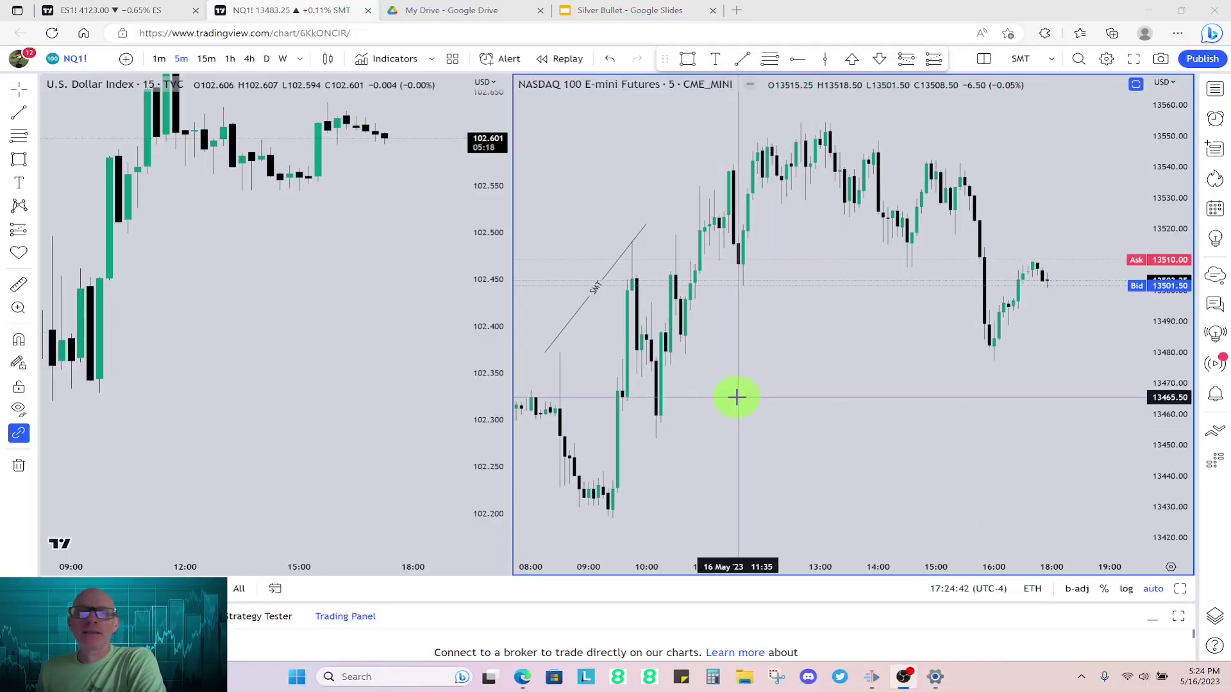
# Pan the NQ chart back to about 06:00–16:00, bringing the SMT line and morning low into view.
pyautogui.moveTo(709, 402); pyautogui.dragTo(827, 399)
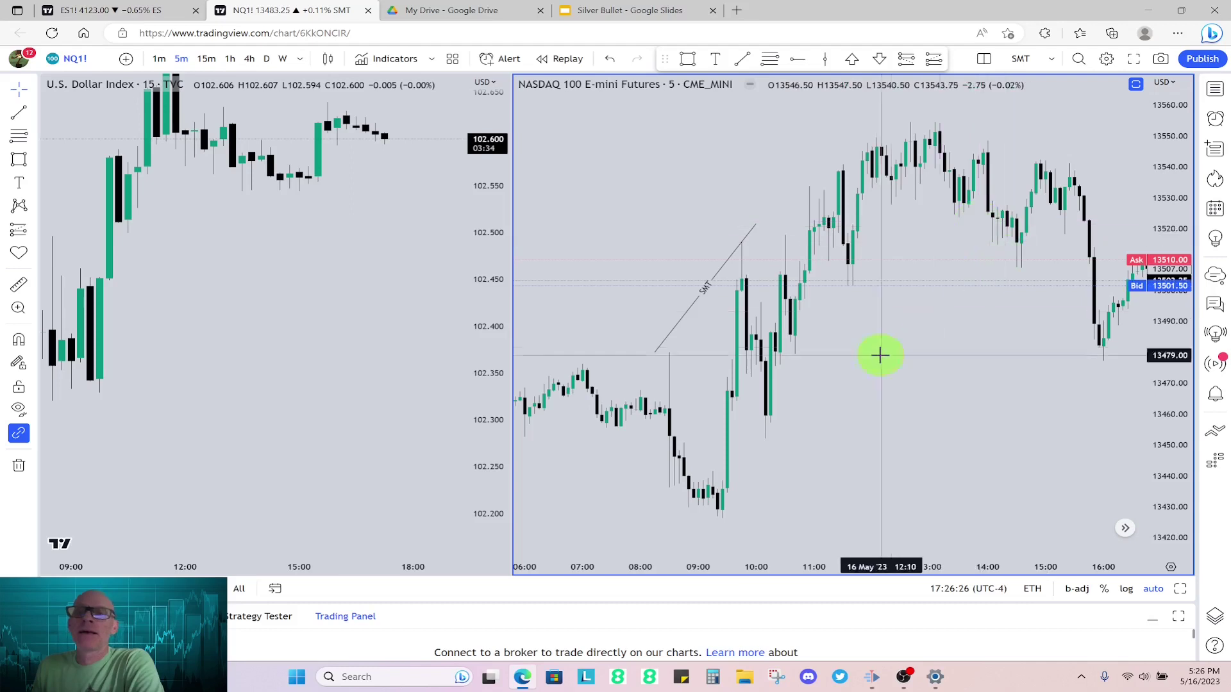
pyautogui.scroll(3, 805, 403)
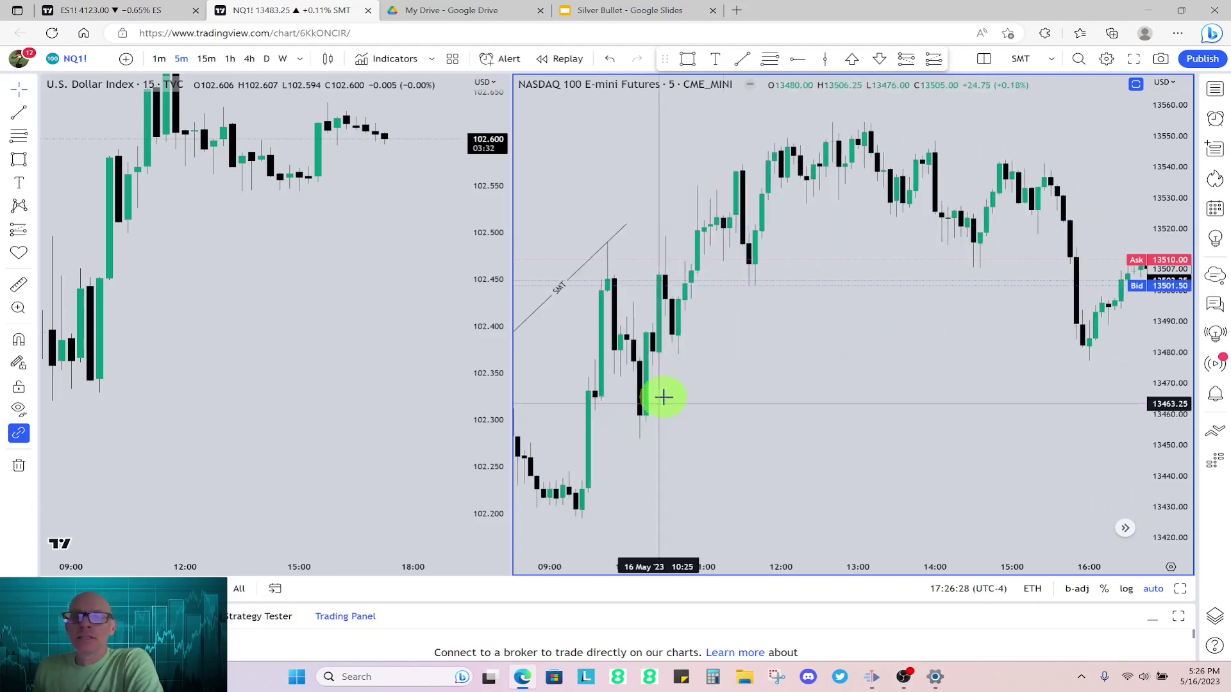
# Pan the NQ chart to earlier bars, framing 07:00–15:00 around the SMT line and 09:00 low.
pyautogui.moveTo(712, 376); pyautogui.dragTo(842, 371)
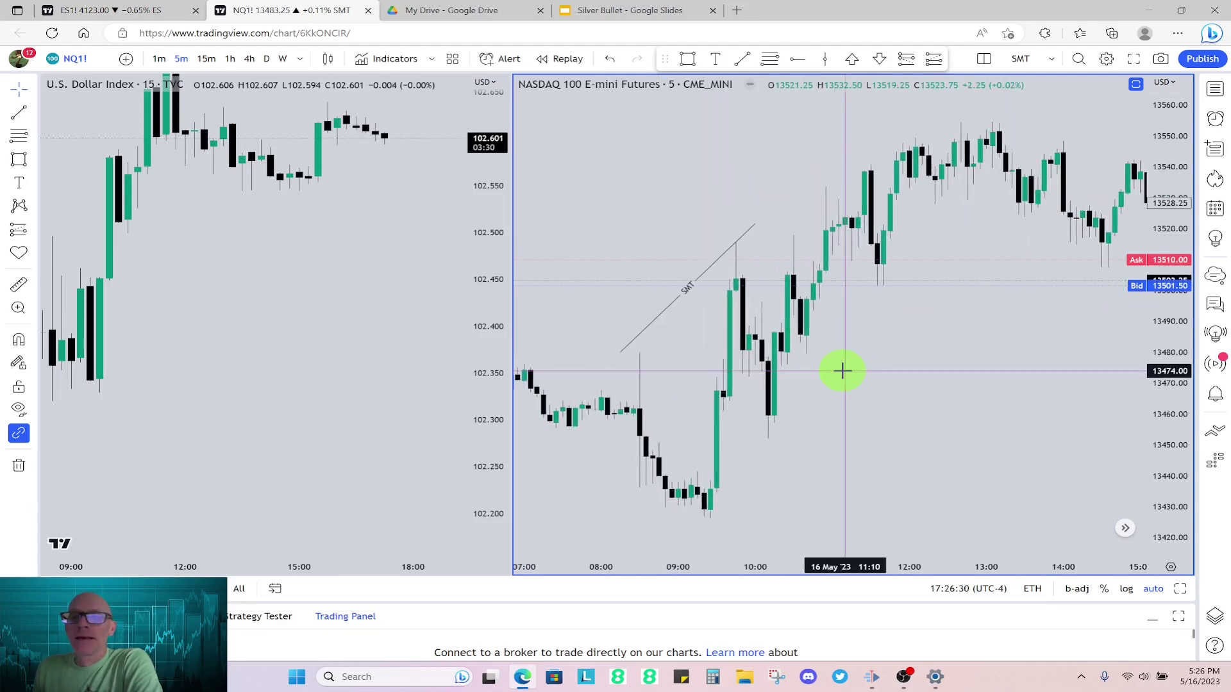